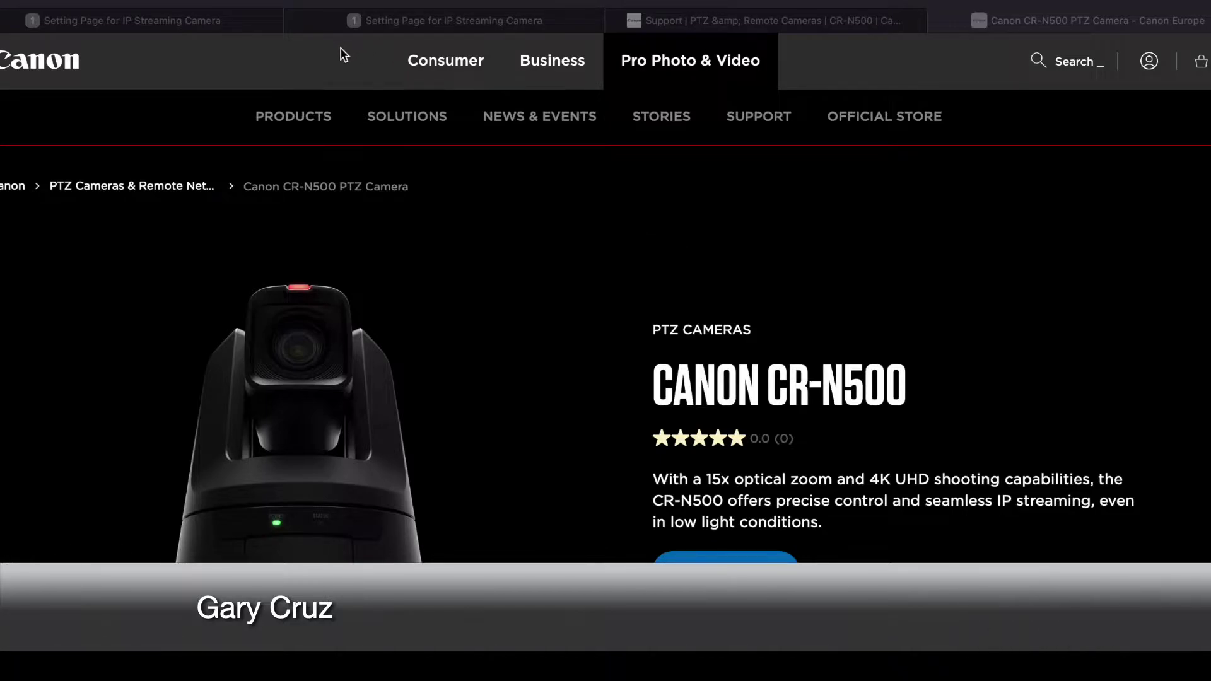
Step: Compare both cameras' Setting Page tabs, ending on the first camera's MIC-input Audio settings
click(215, 22)
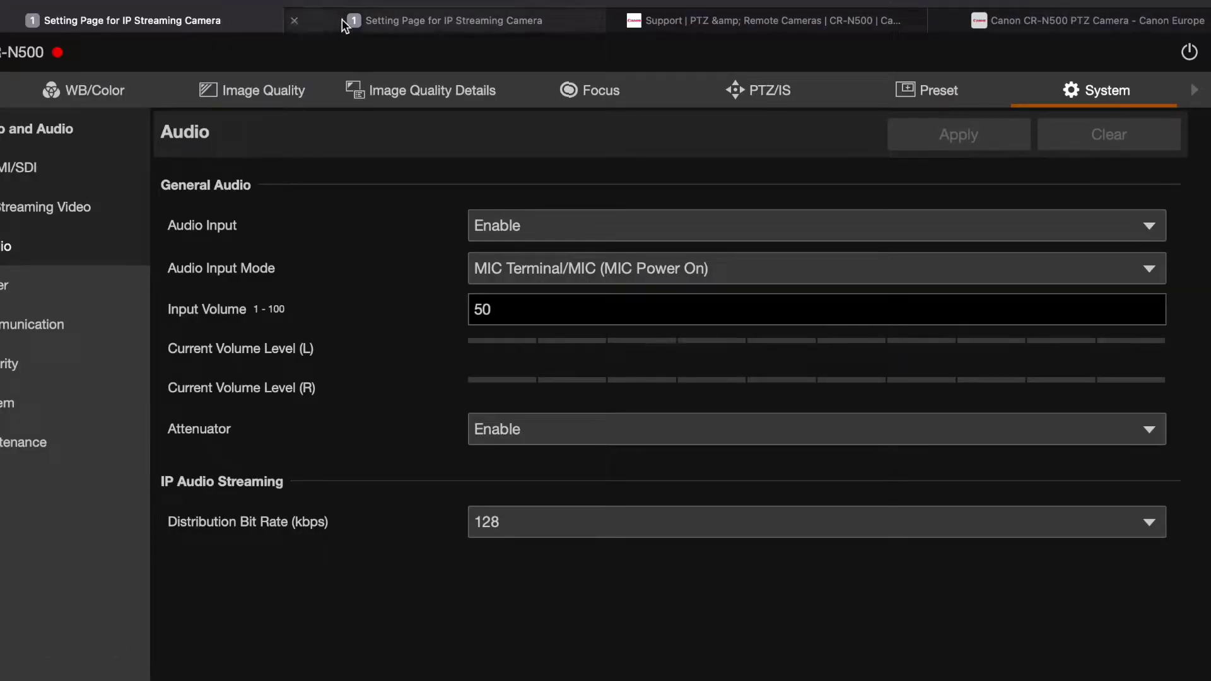
click(383, 20)
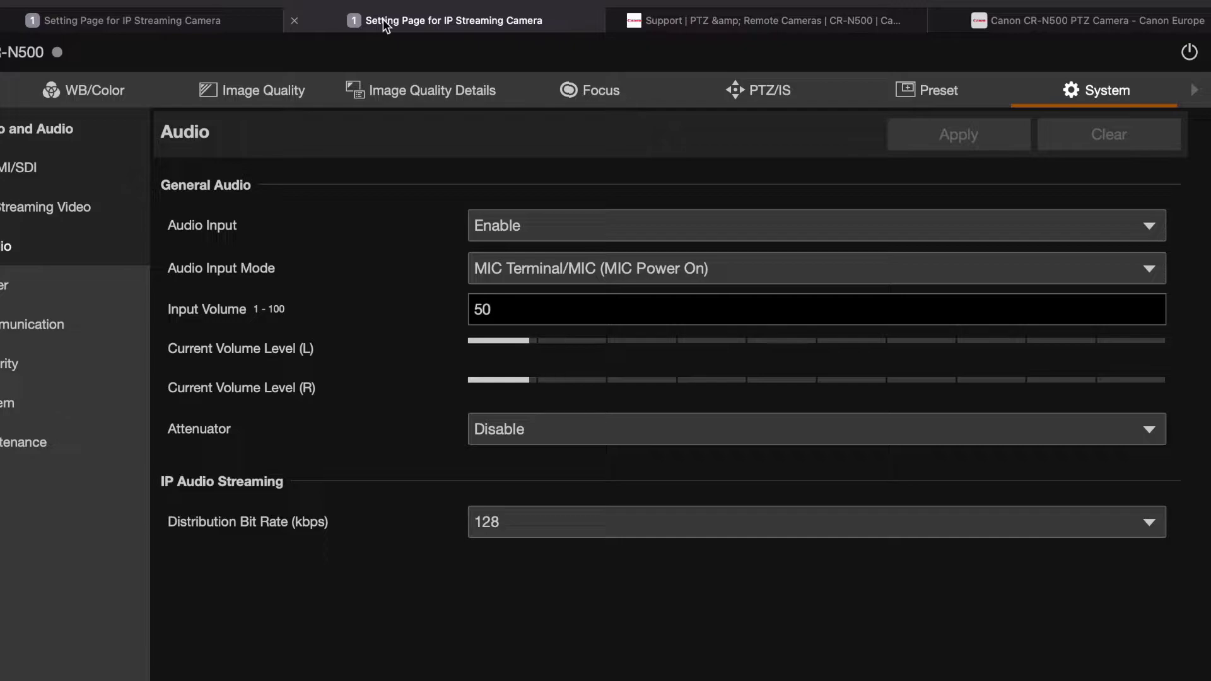
click(205, 20)
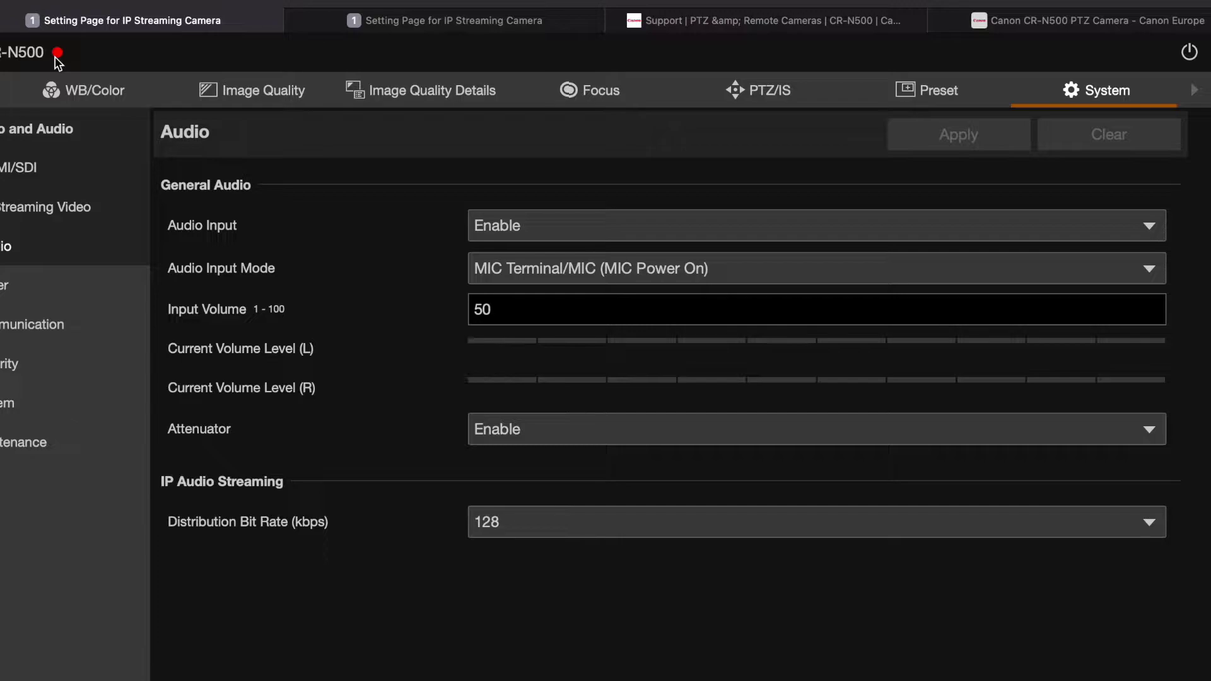
Step: Check the ATEM Software Control audio mixer, then go back to the second camera's Audio page
key(super+Tab)
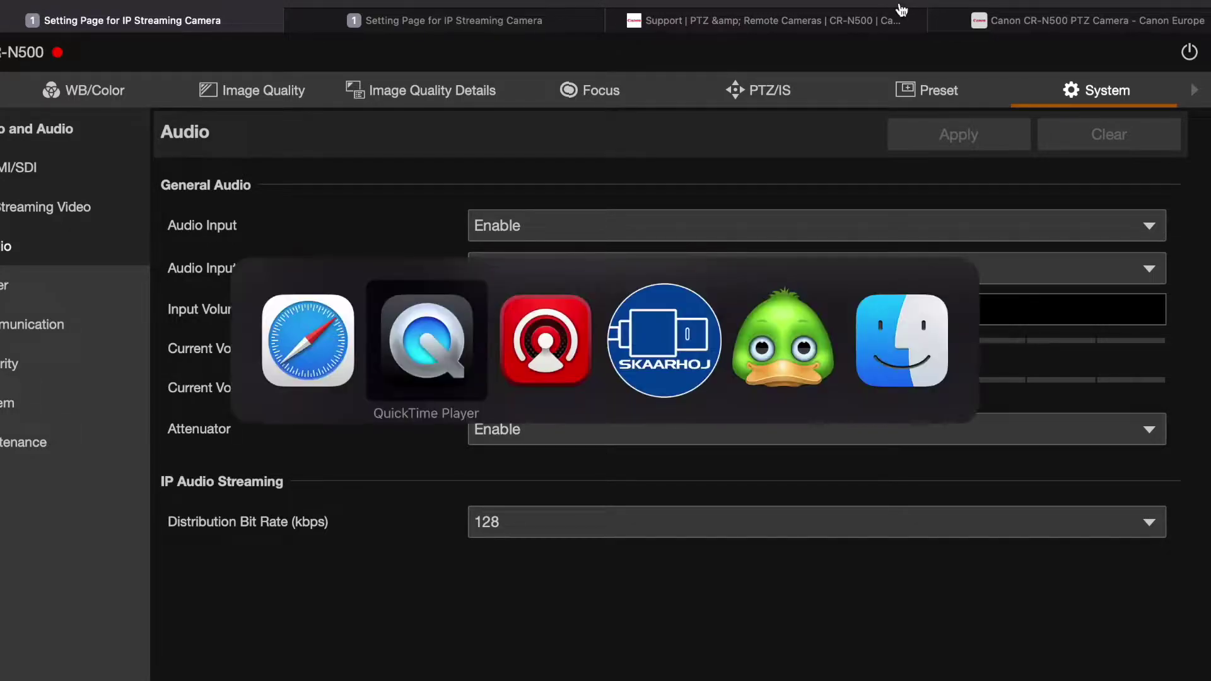
key(super+Tab)
key(super+Tab)
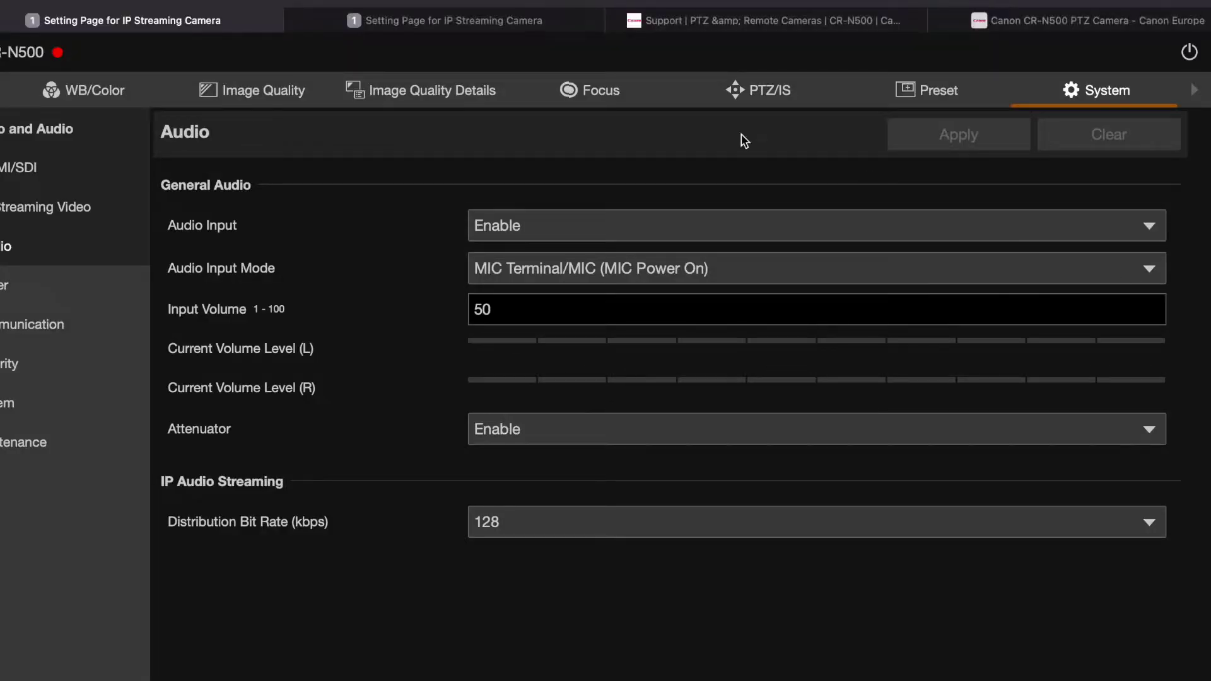
click(484, 18)
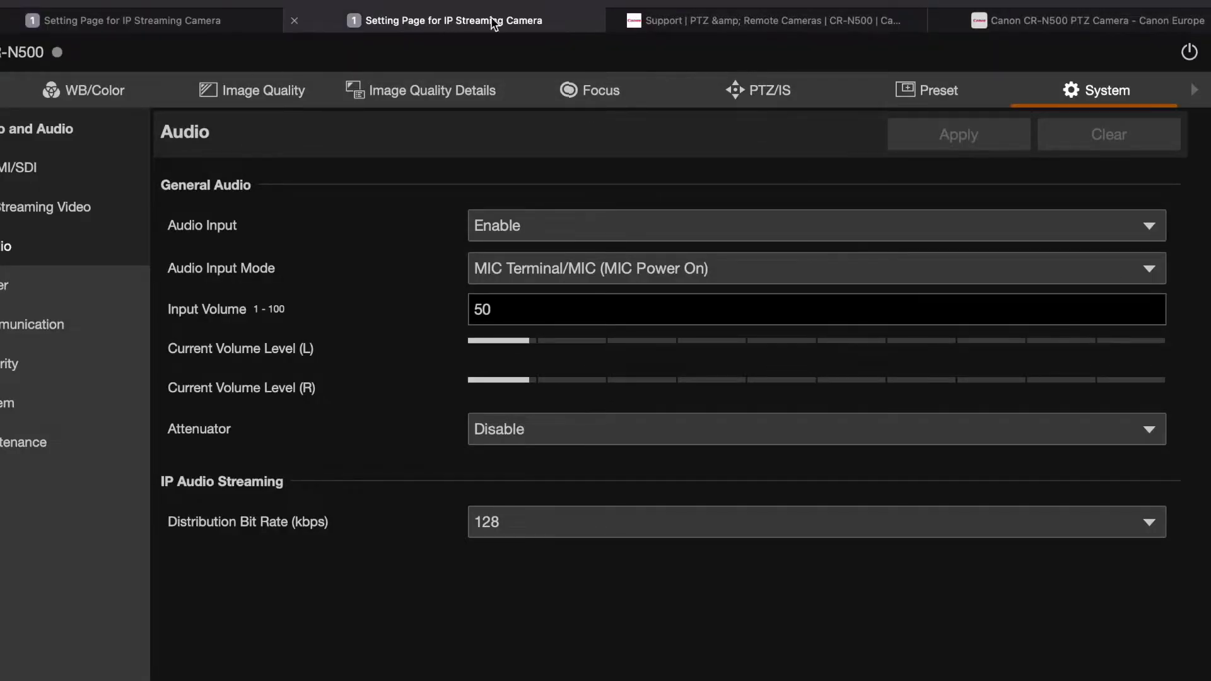
Step: On the CR-N500 support page, jump to the Drivers & Downloads list showing Firmware Ver. 1.1.3
click(736, 15)
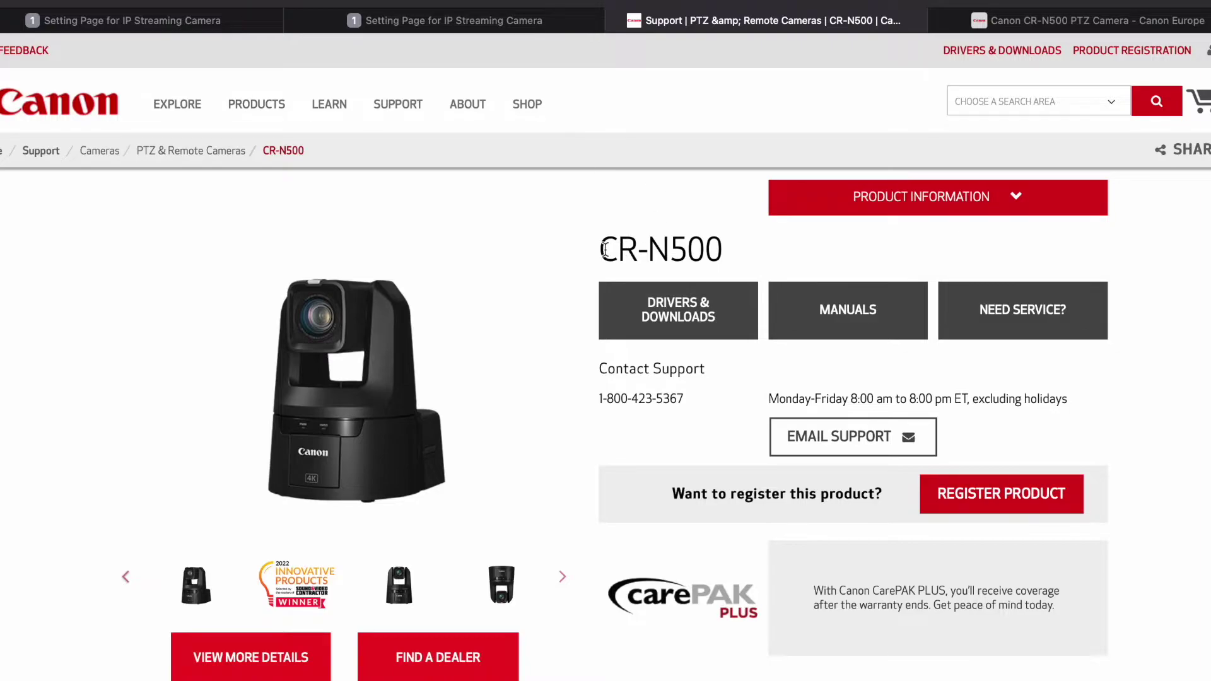
drag(603, 249, 732, 249)
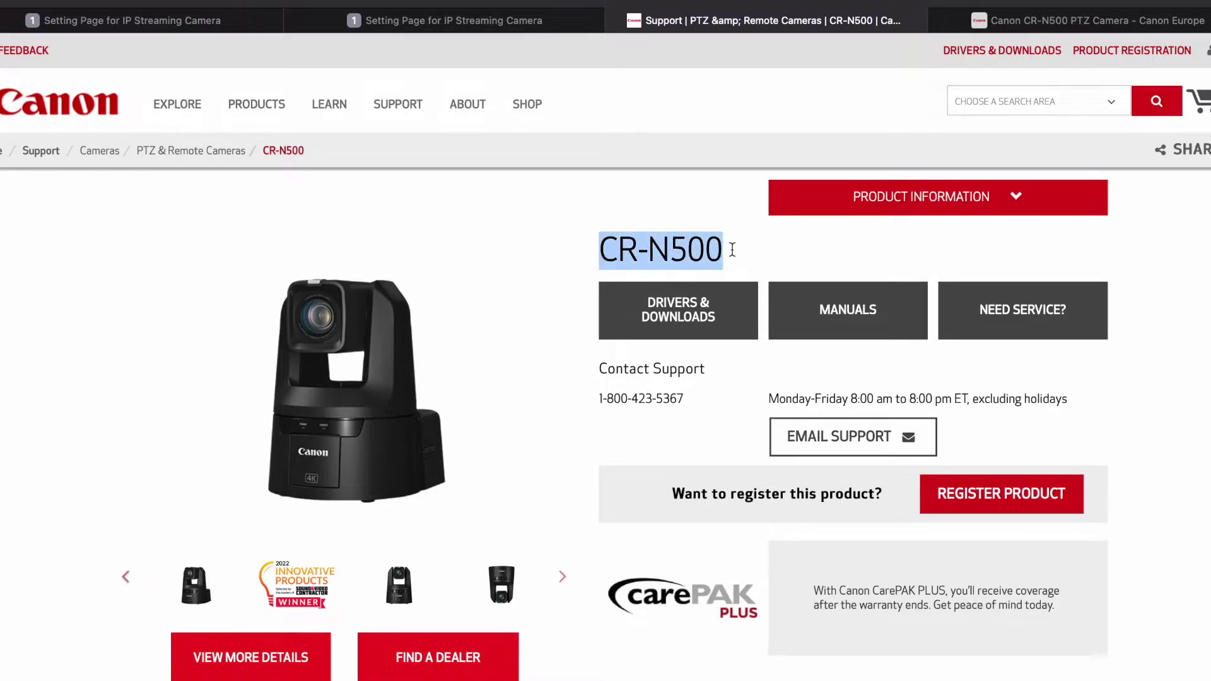
click(673, 322)
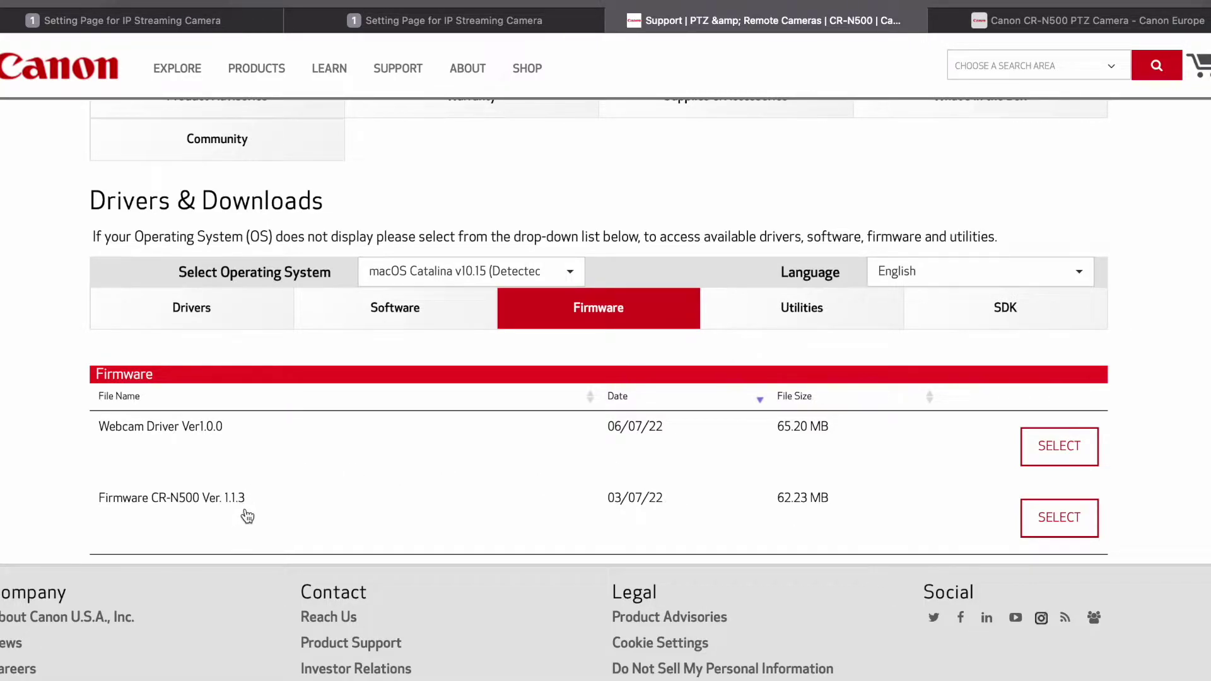
Step: Open Maintenance > Update Firmware on the first camera and confirm it runs Ver. 1.1.0
click(217, 28)
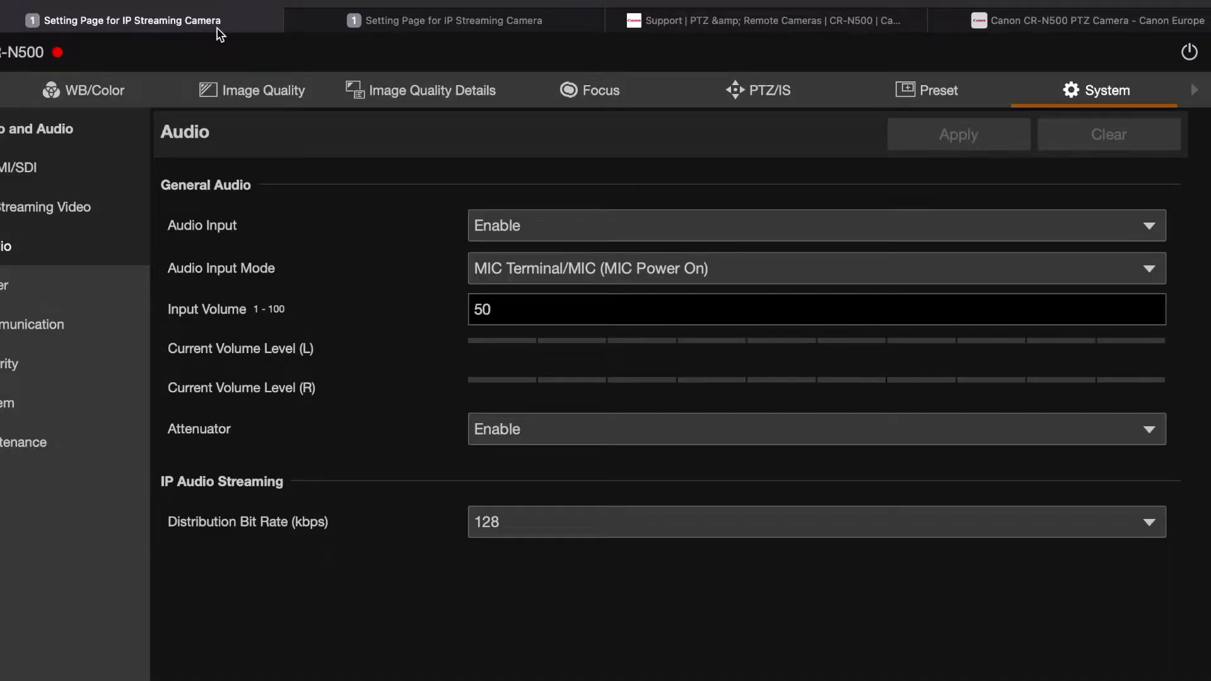
click(1204, 63)
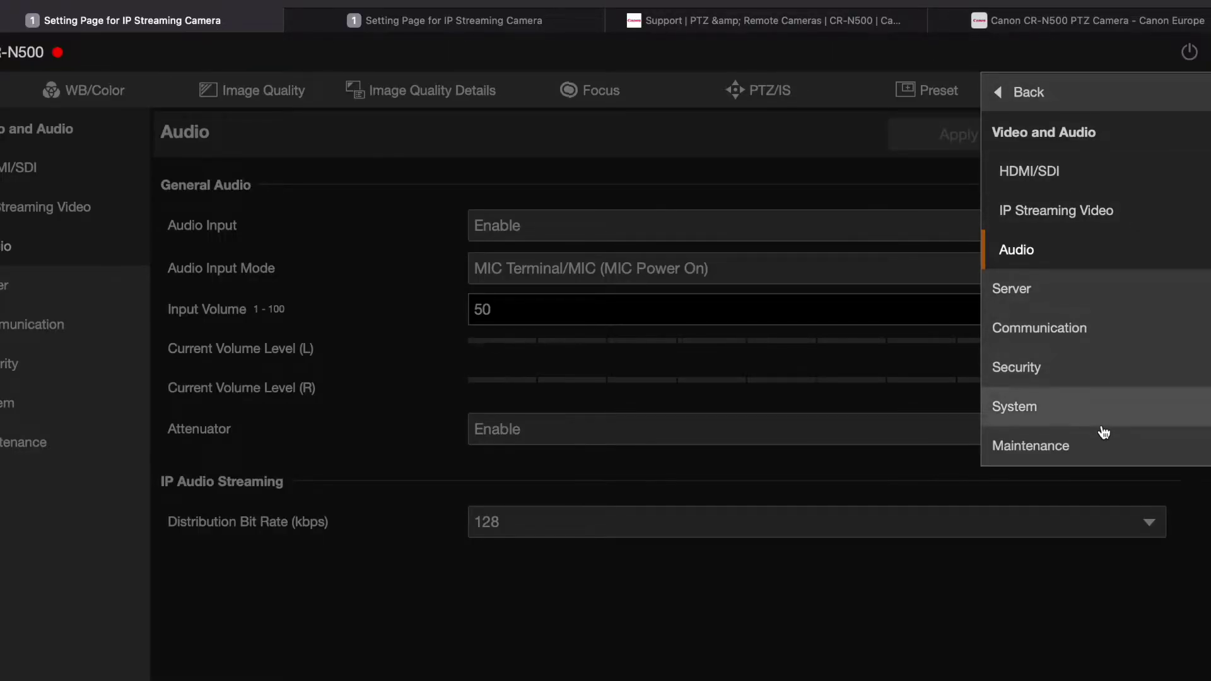
click(1098, 446)
click(1085, 455)
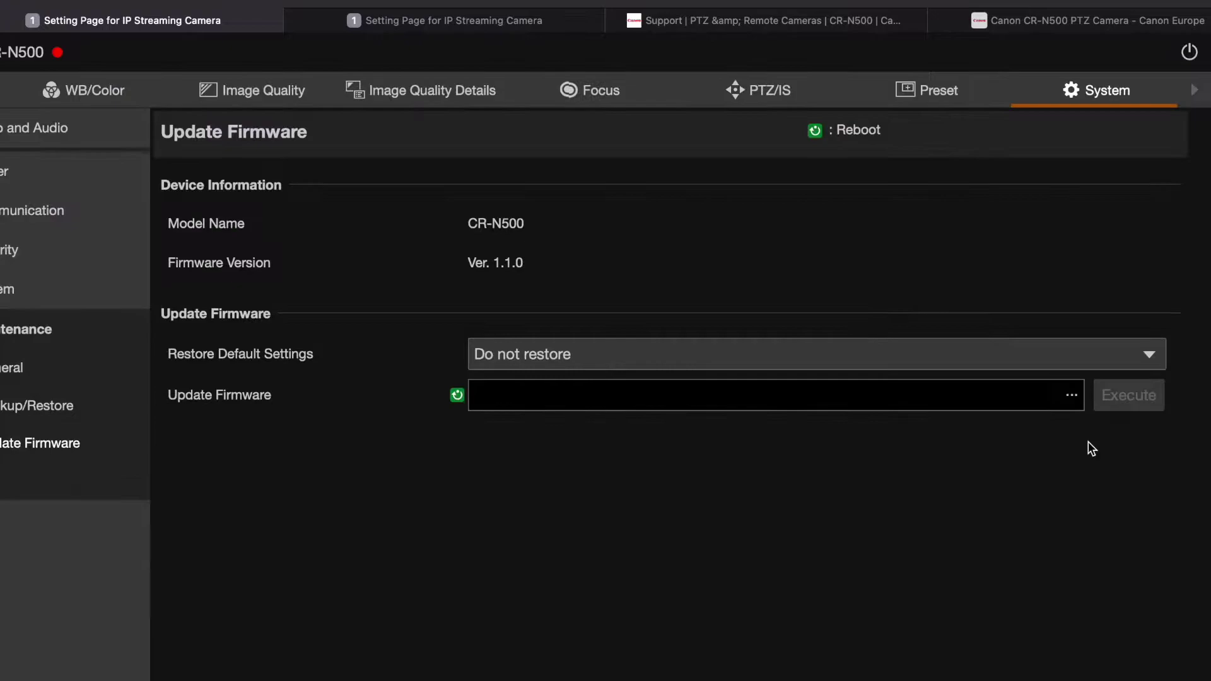
drag(527, 262, 471, 261)
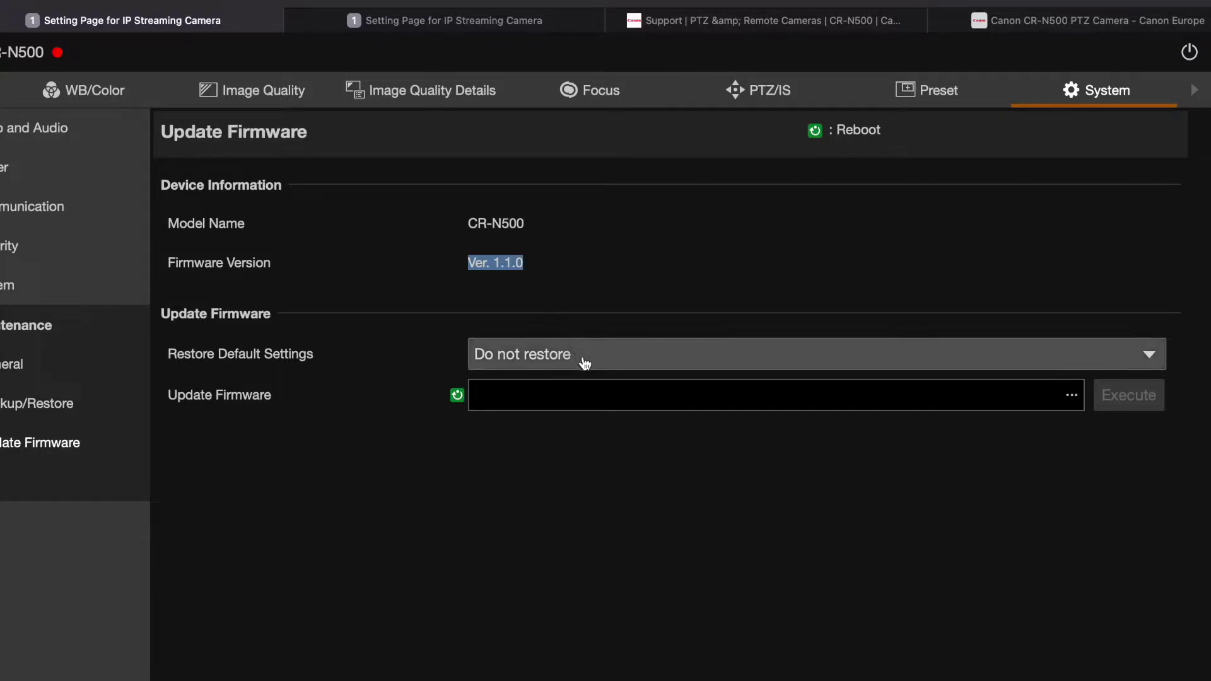
Step: Set Restore Default Settings to Restore
click(656, 354)
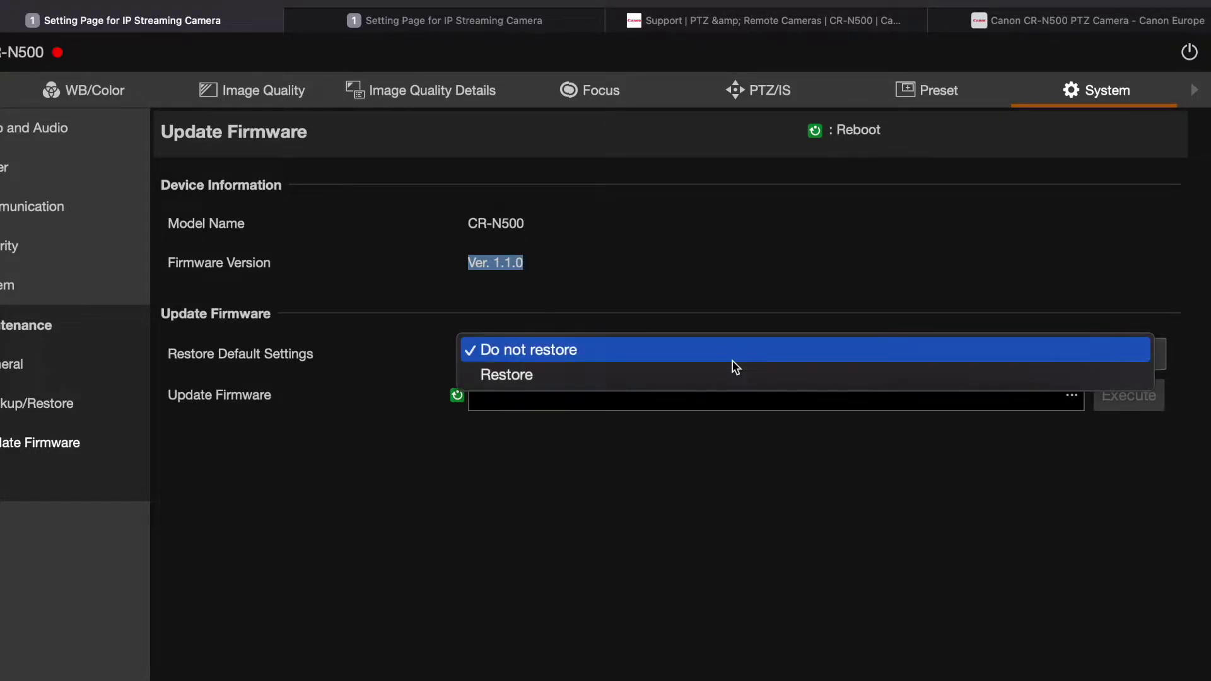
click(786, 305)
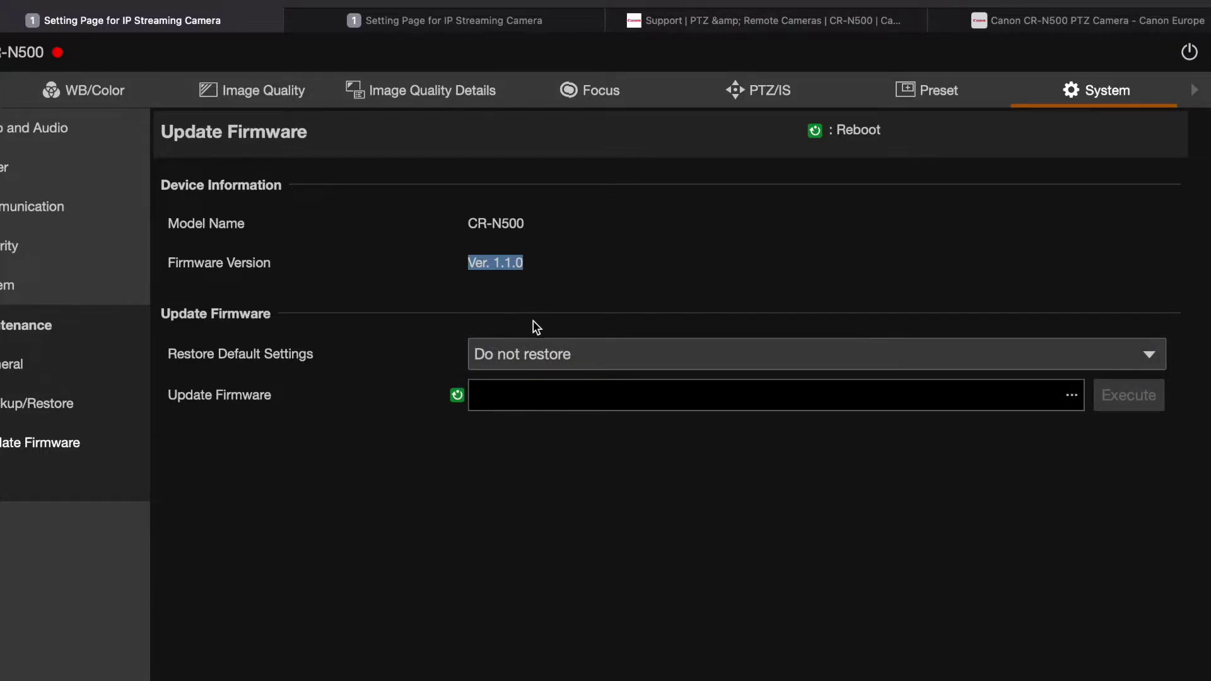
click(554, 352)
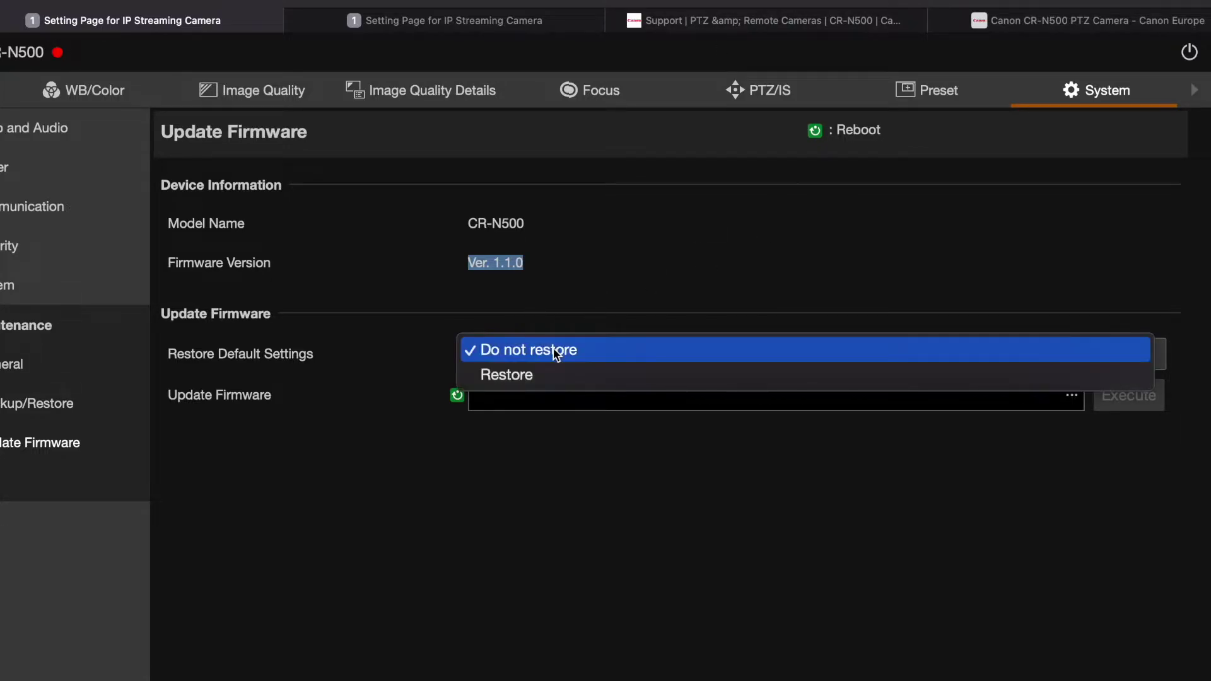
click(548, 378)
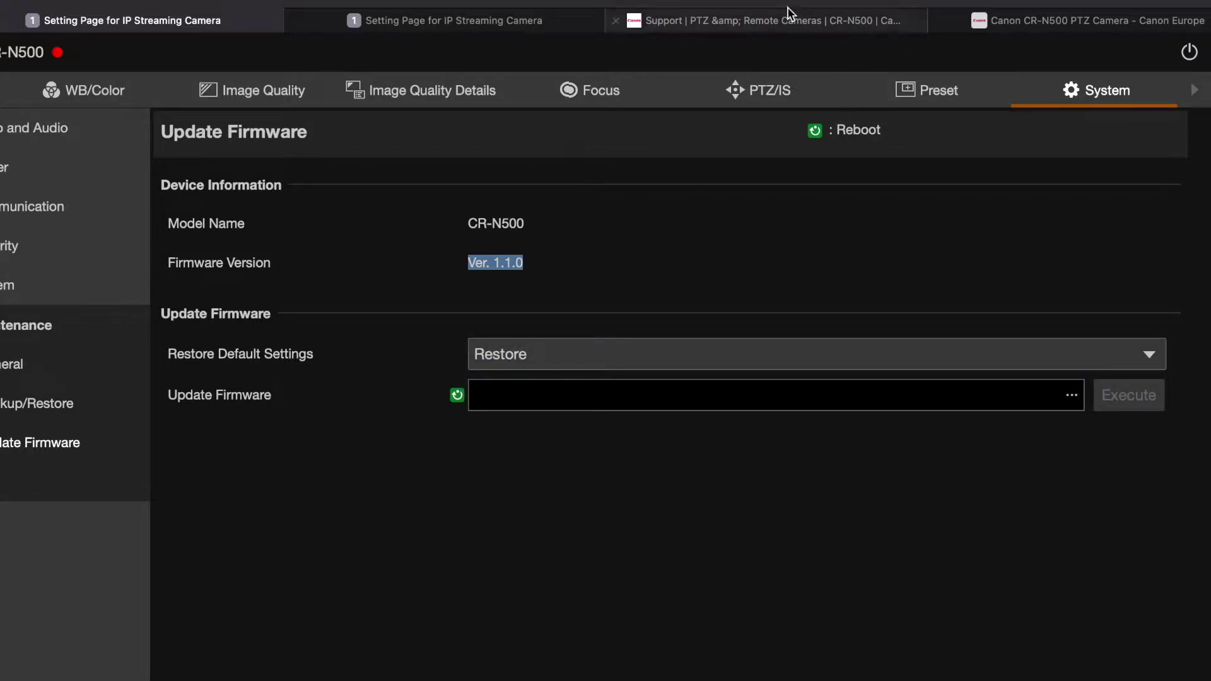
Step: Expand the Firmware CR-N500 Ver. 1.1.3 download details and its install instructions
click(835, 21)
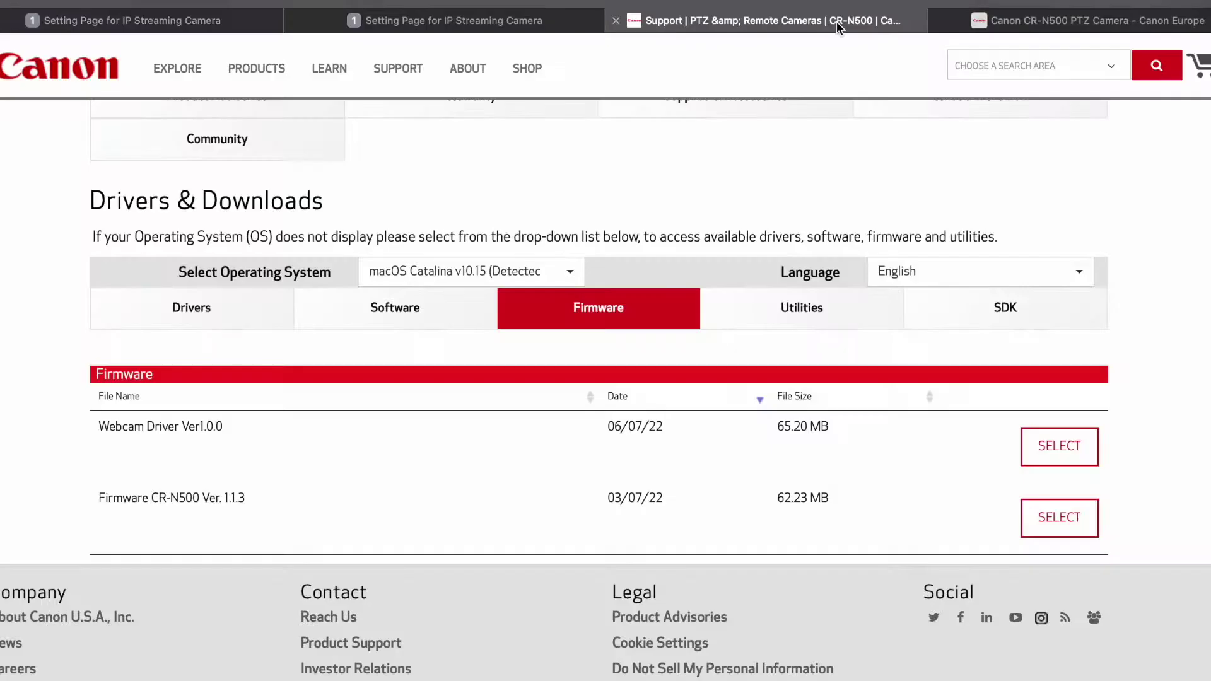
click(1034, 527)
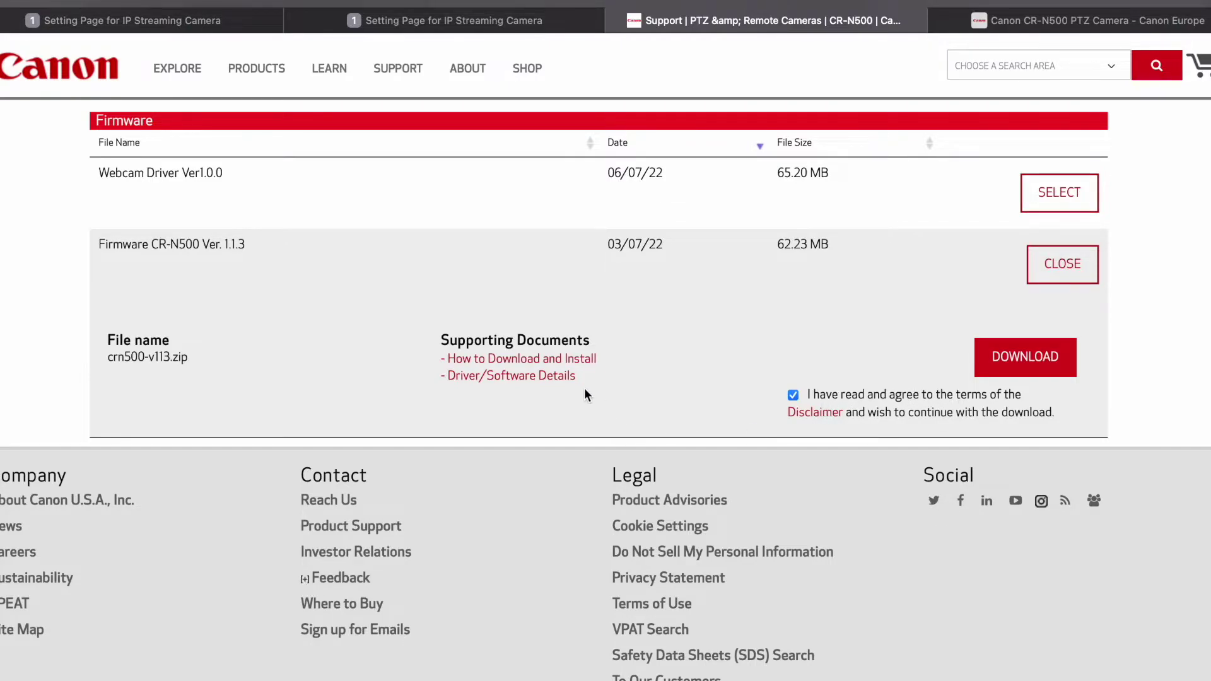
click(565, 378)
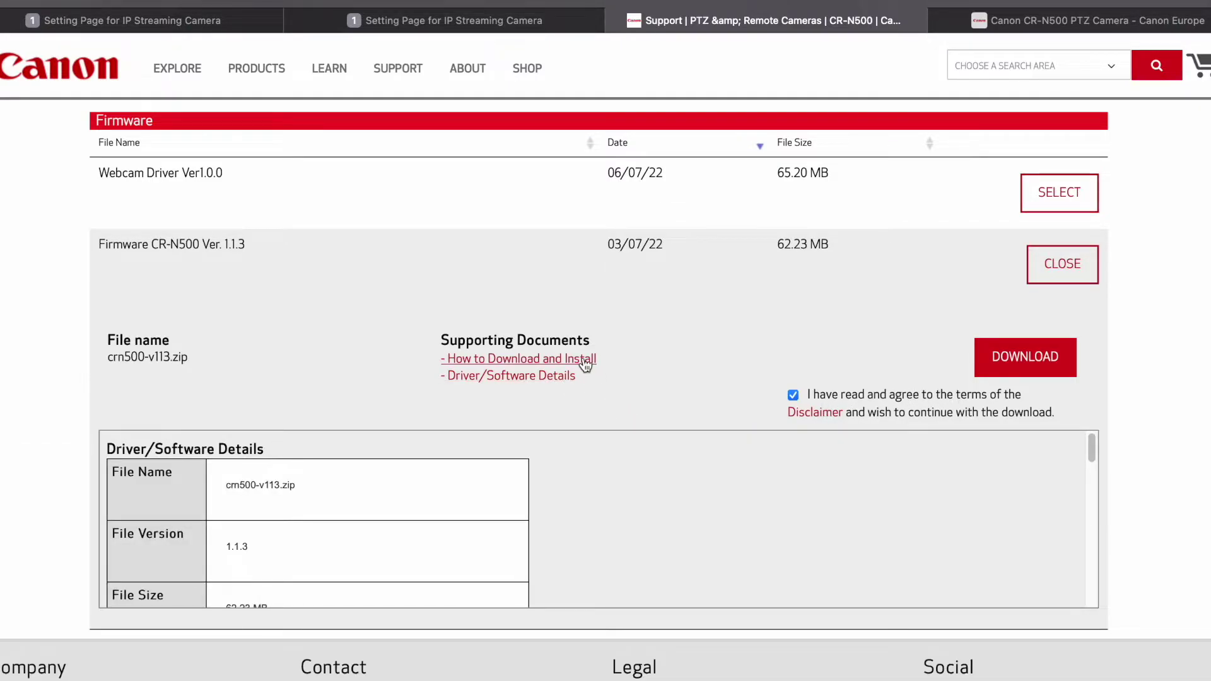
click(586, 361)
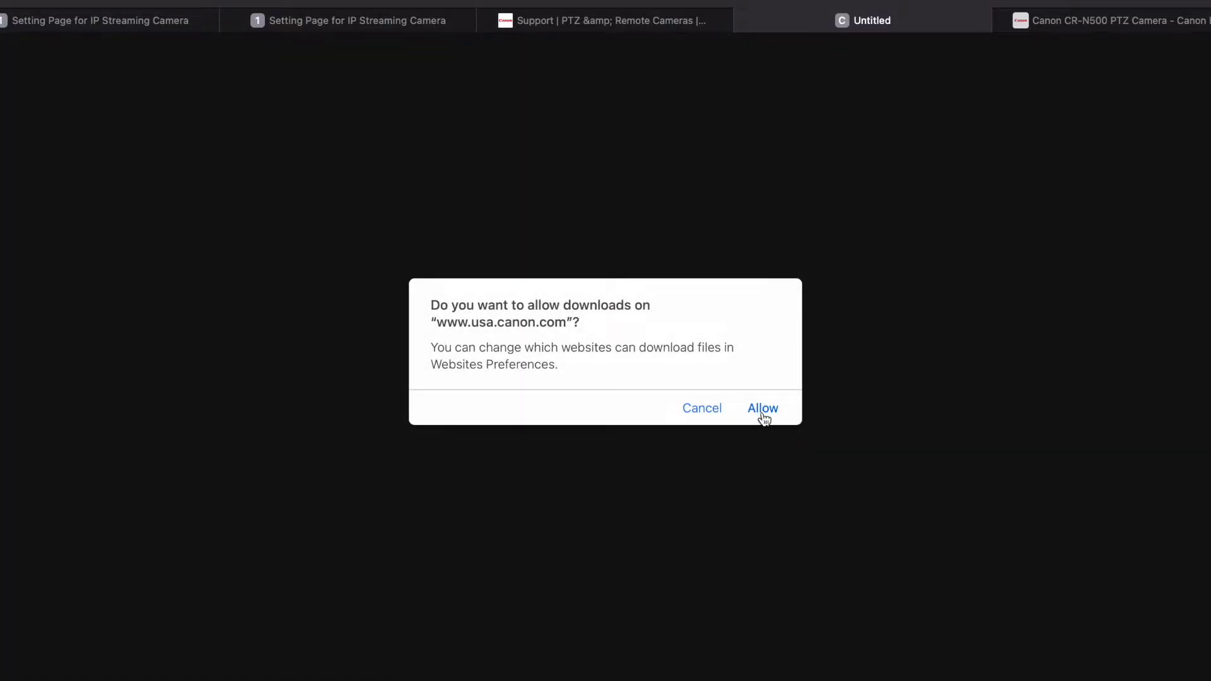
Step: Allow the Canon download, read the firmware's ReadMe-E.txt, then close the download-instructions dialog
click(763, 409)
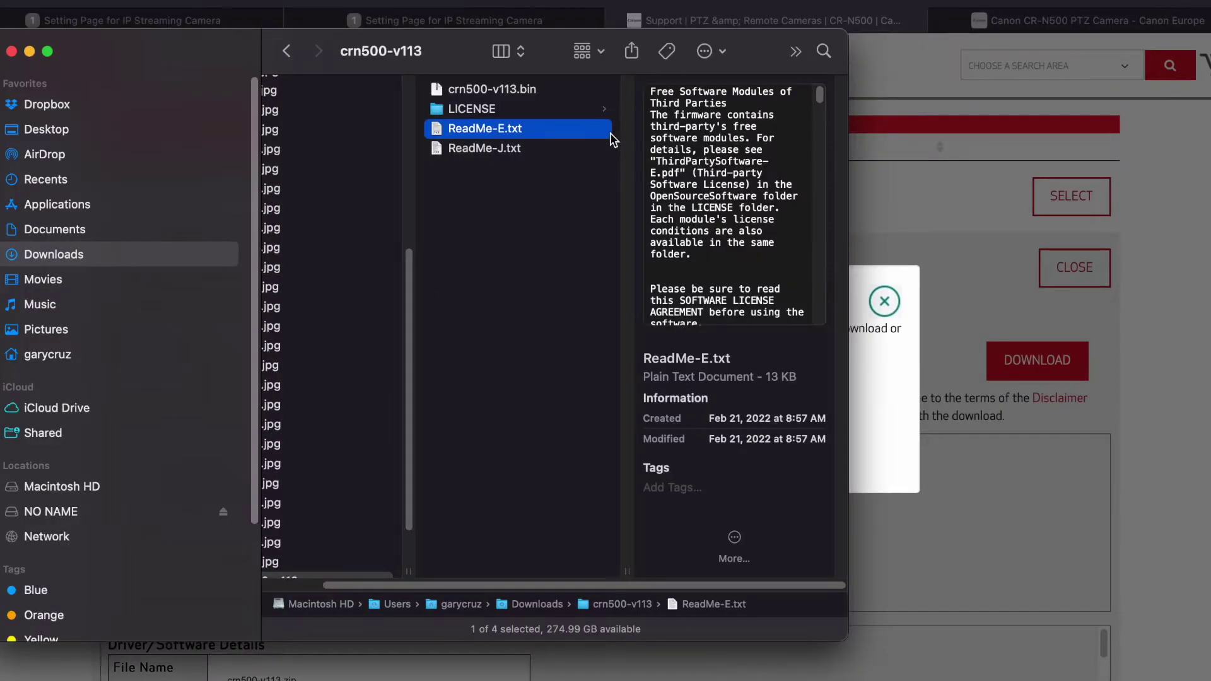
key(space)
scroll(448, 98, down, 15)
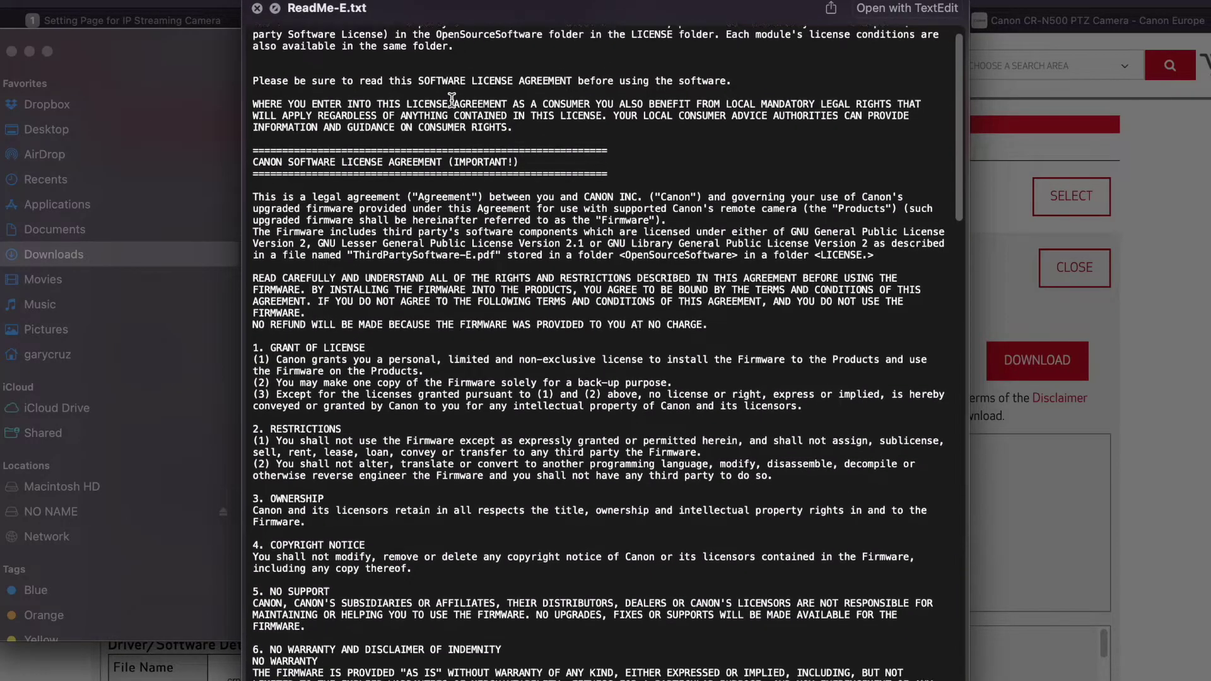
drag(270, 413, 544, 425)
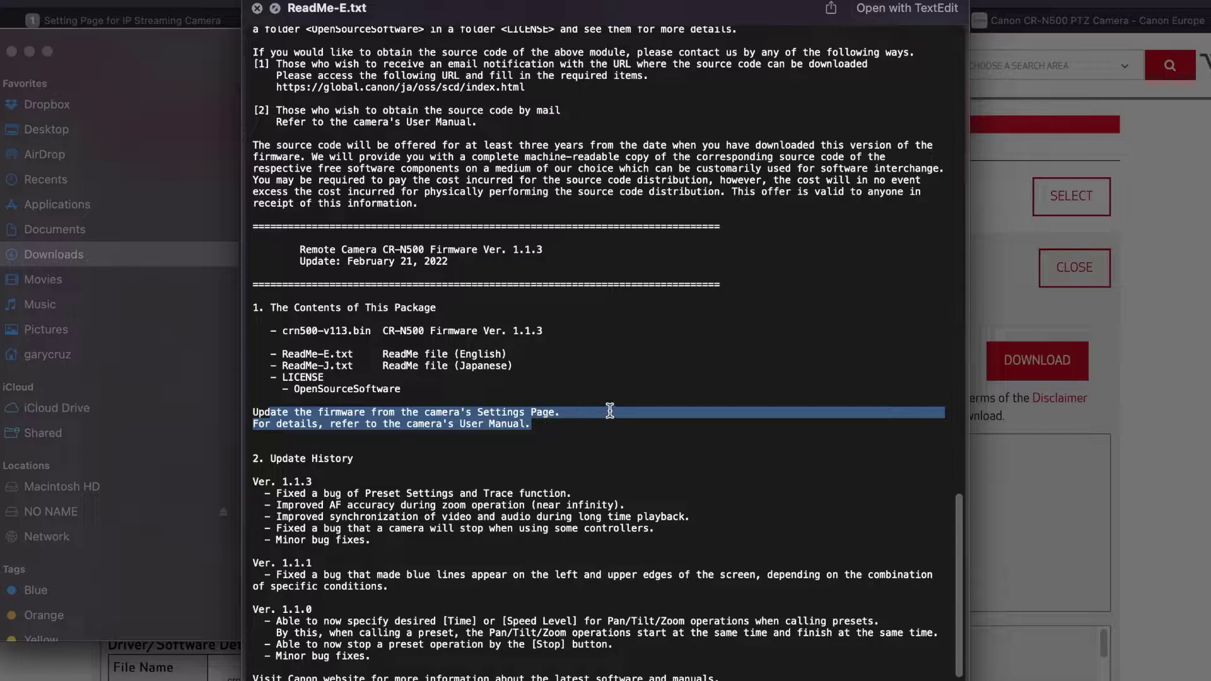
scroll(609, 411, down, 3)
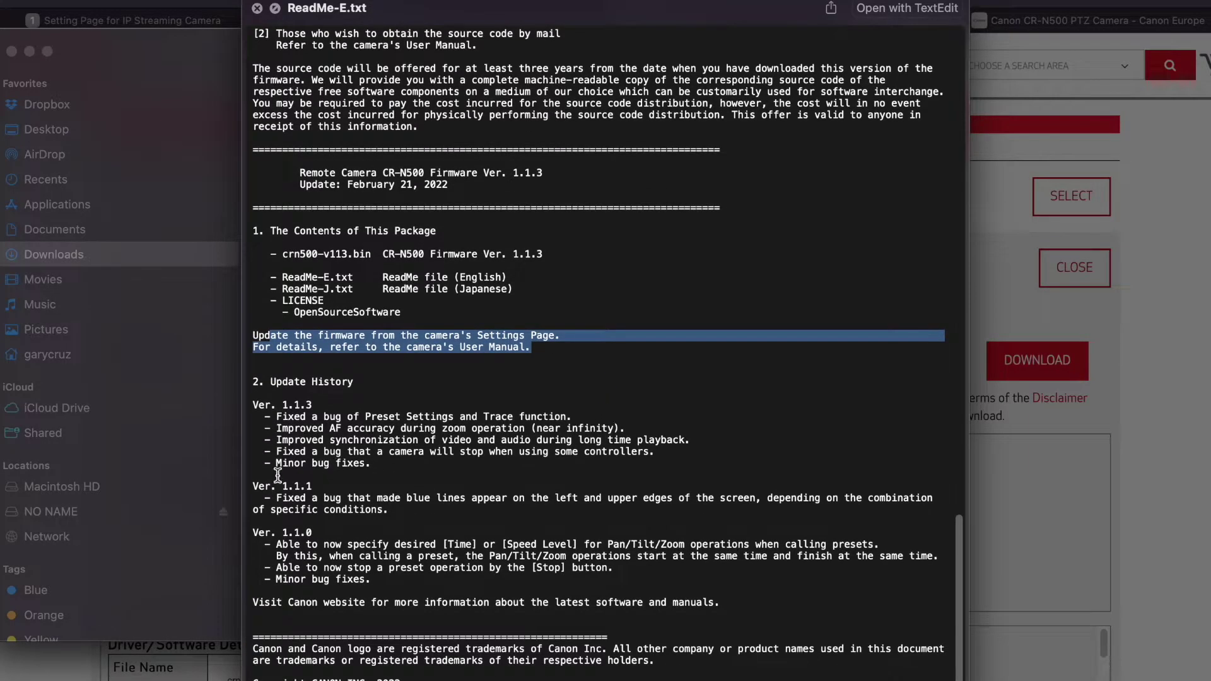
click(275, 498)
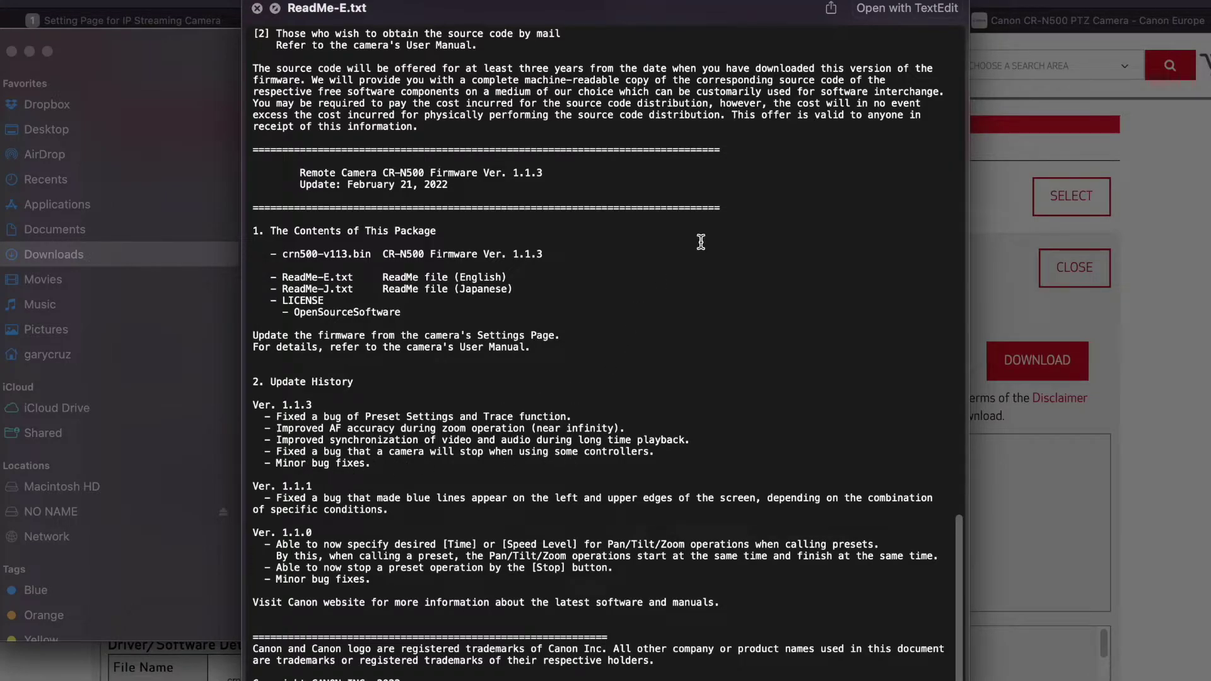
click(1162, 224)
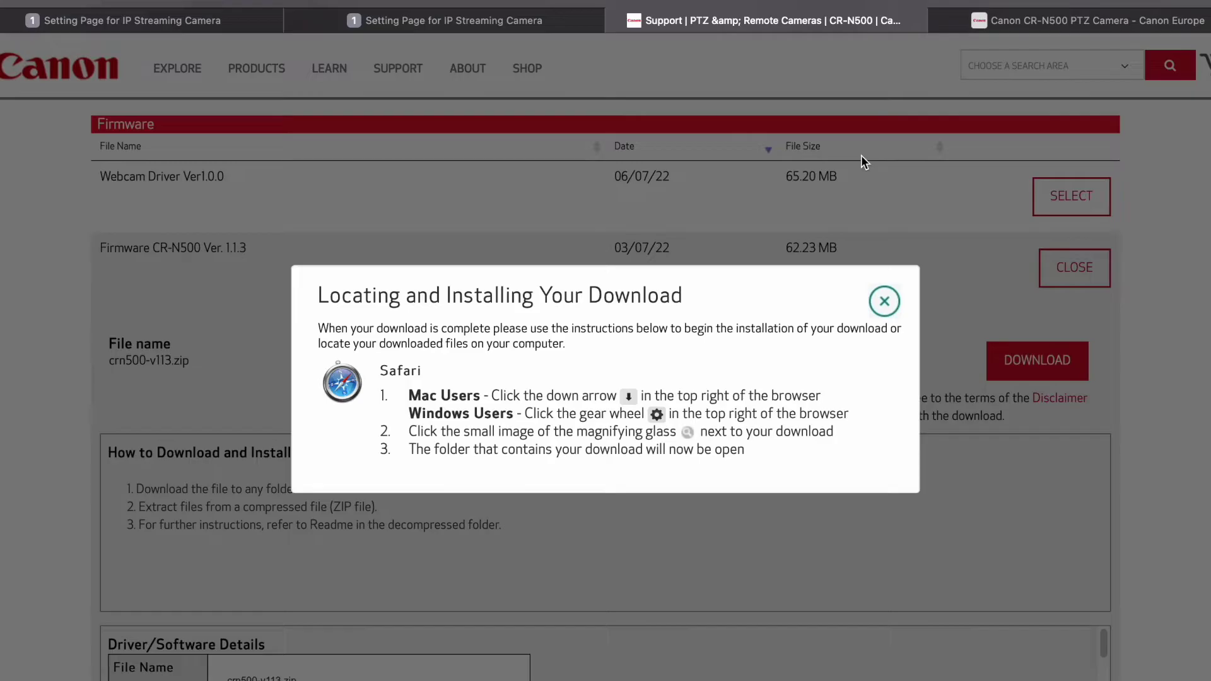
click(883, 297)
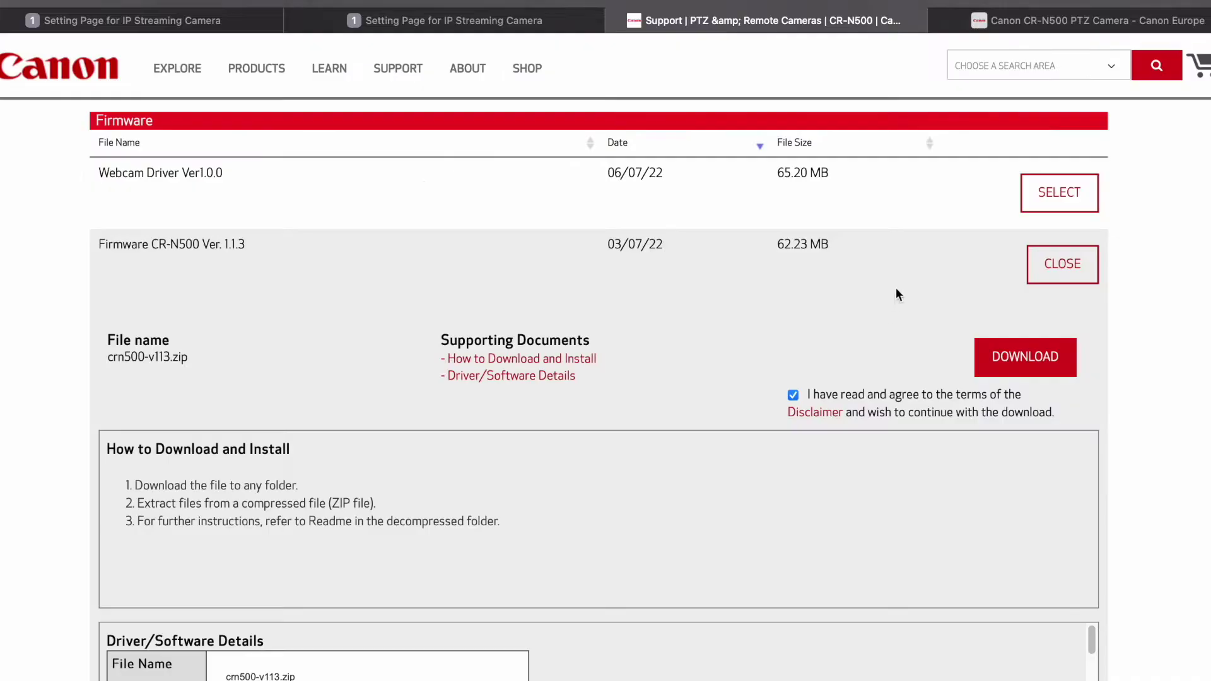
Step: Upload crn500-v113.bin from the crn500-v113 folder and execute the firmware update
click(257, 29)
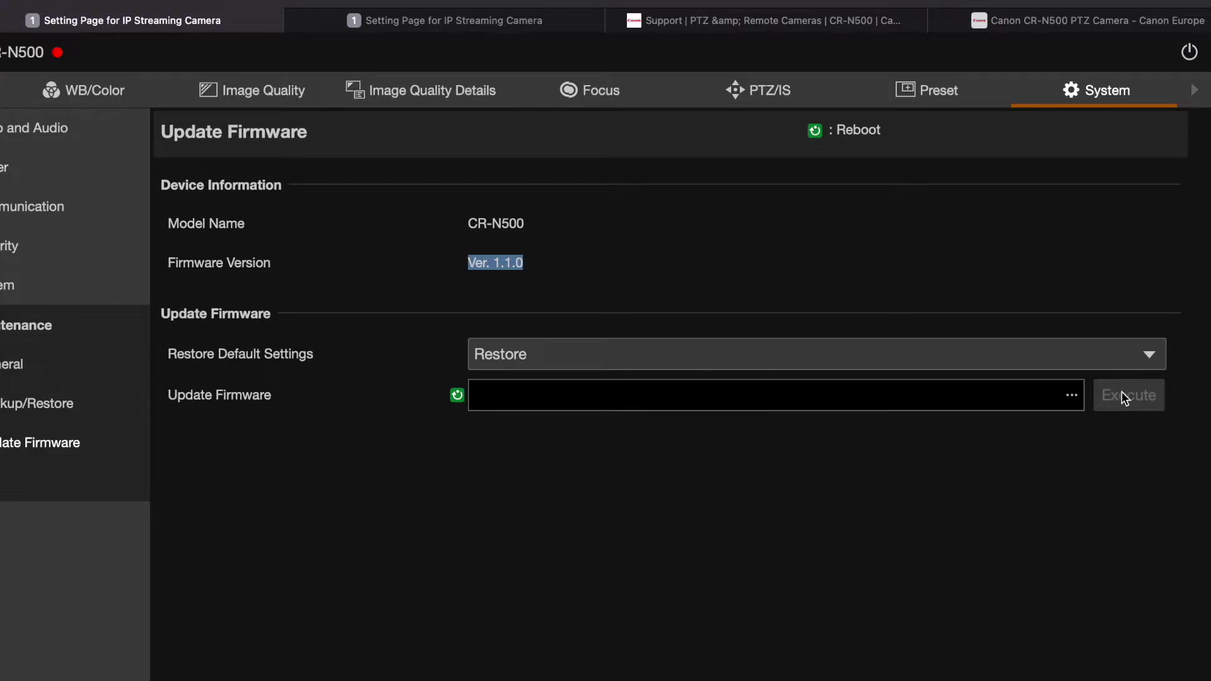
click(1071, 394)
click(361, 440)
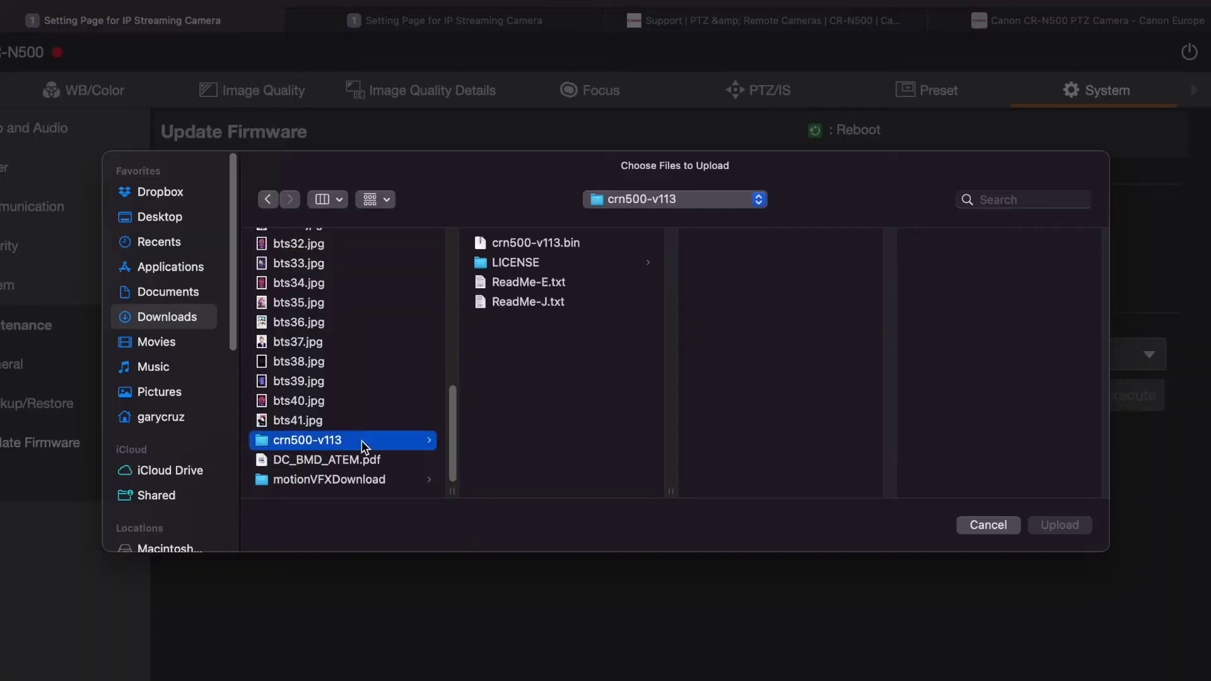
click(601, 245)
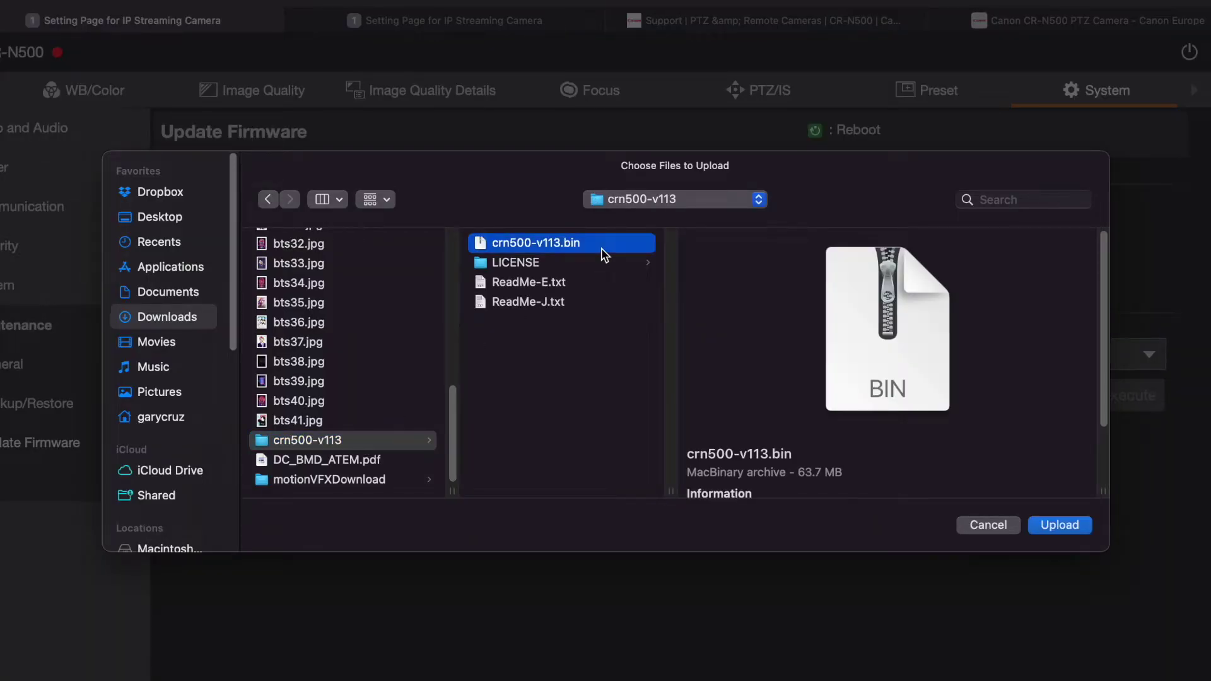
click(1056, 526)
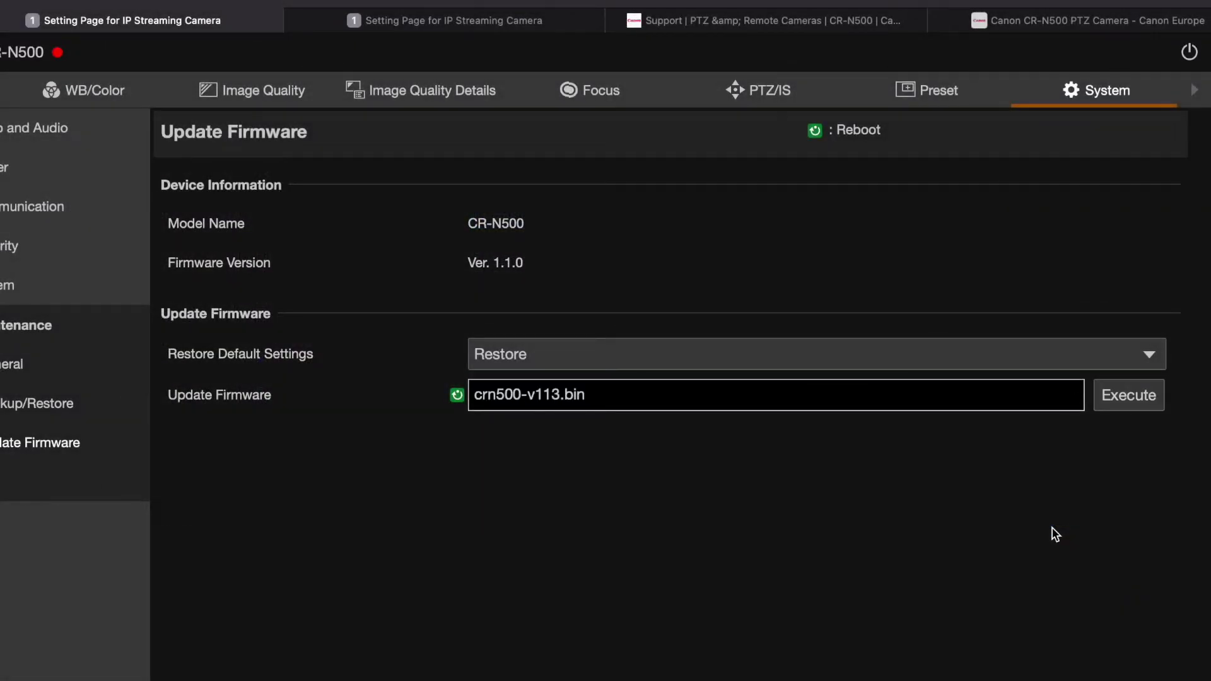
click(1132, 404)
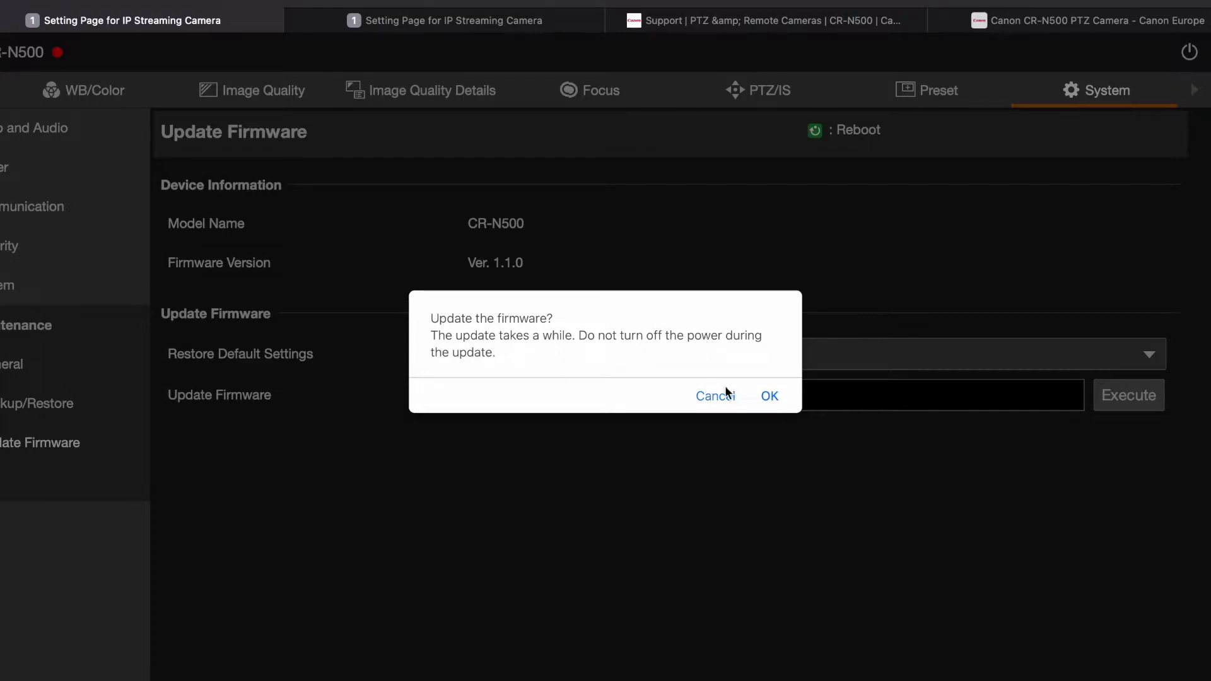
Step: Confirm the update and wait until 'The firmware update succeeded' appears
click(768, 395)
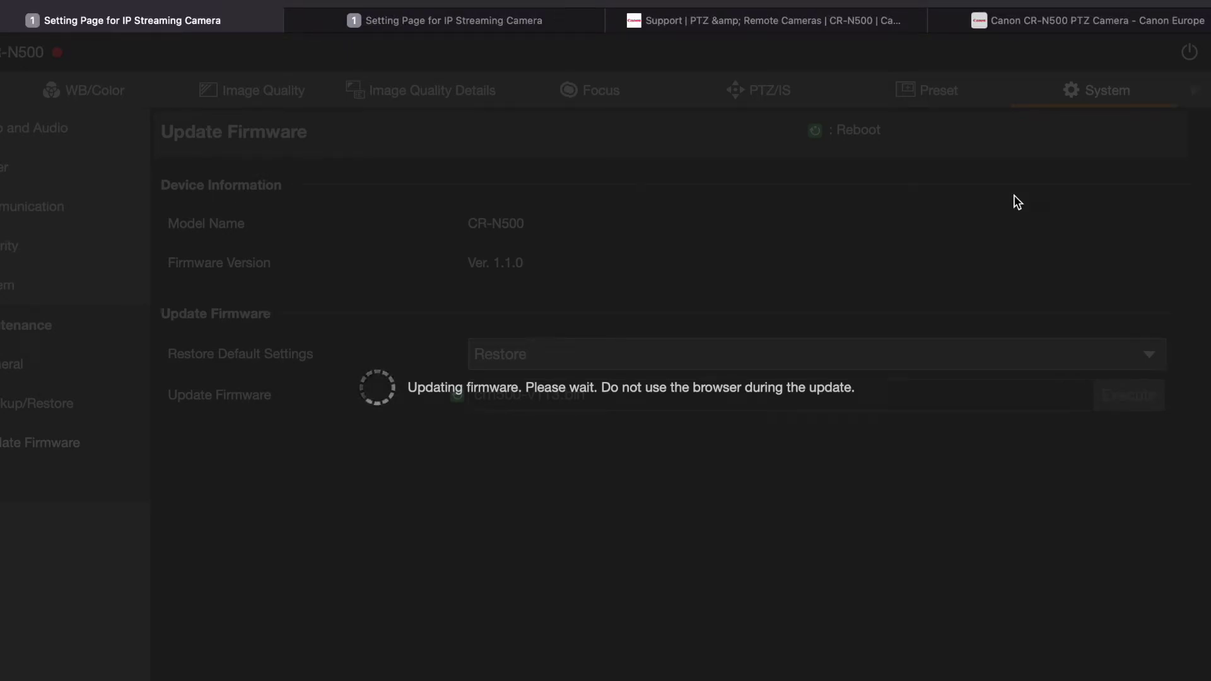
key(super+Tab)
key(super+Tab)
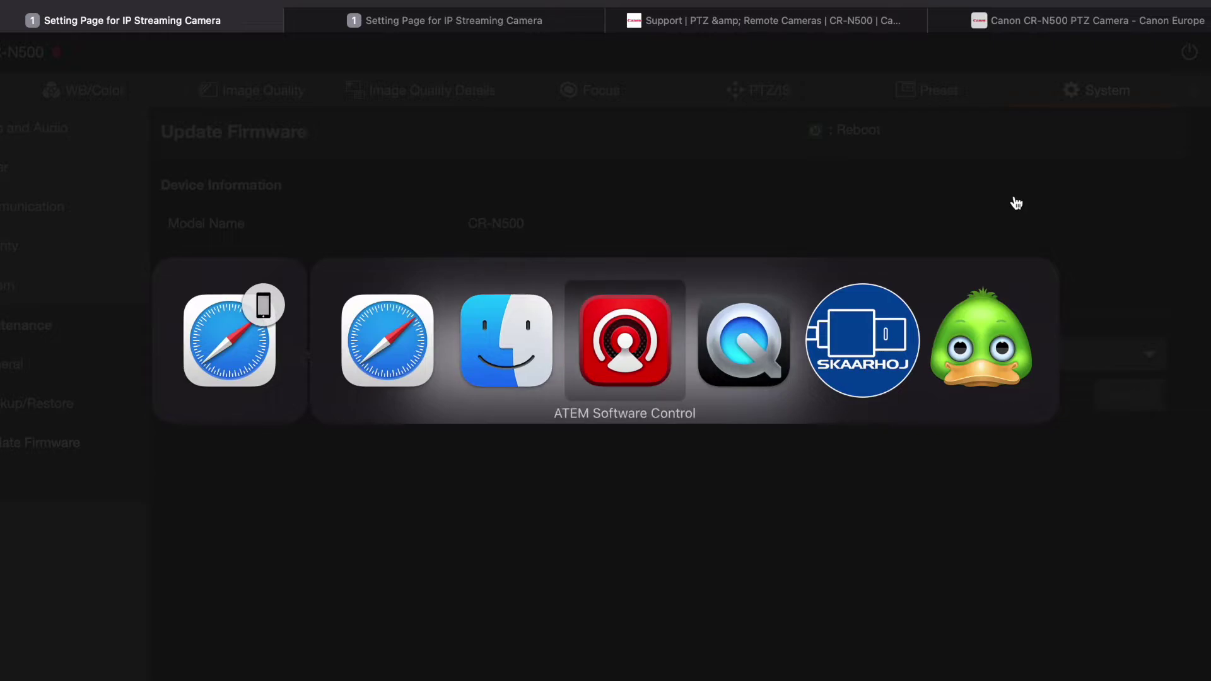
key(super+shift+Tab)
key(super+shift+Tab)
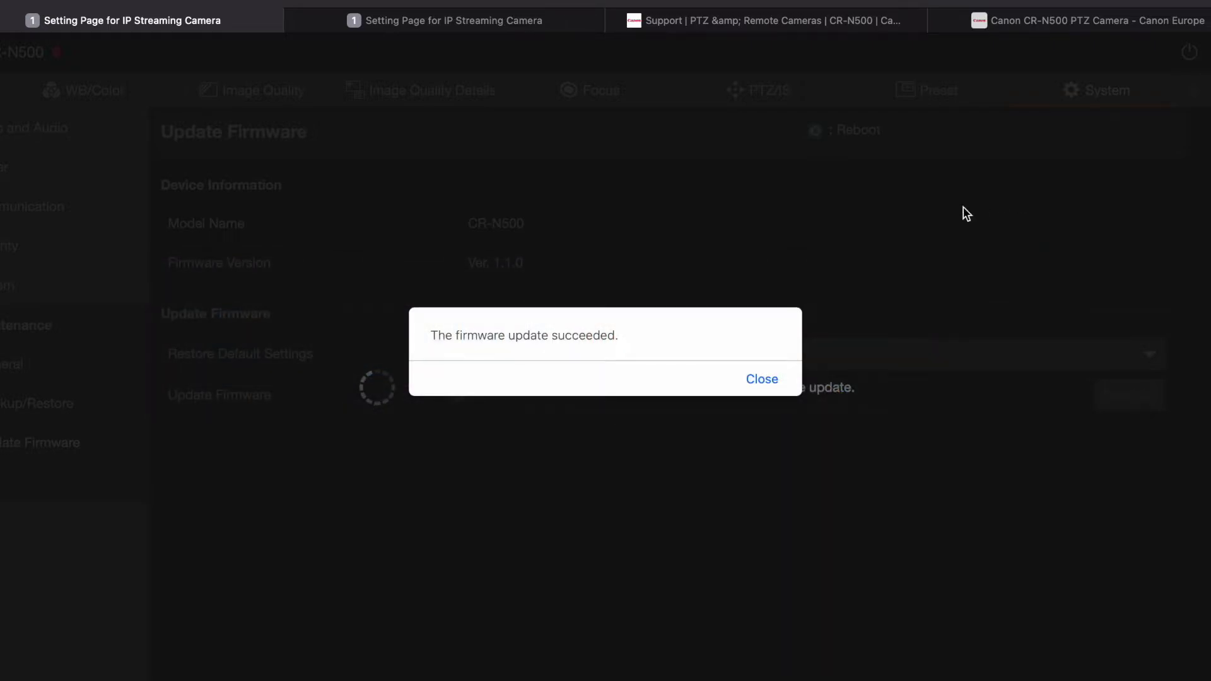
Step: Close the success message, set Frame Frequency to 29.97 Hz, and apply with reboot
click(762, 378)
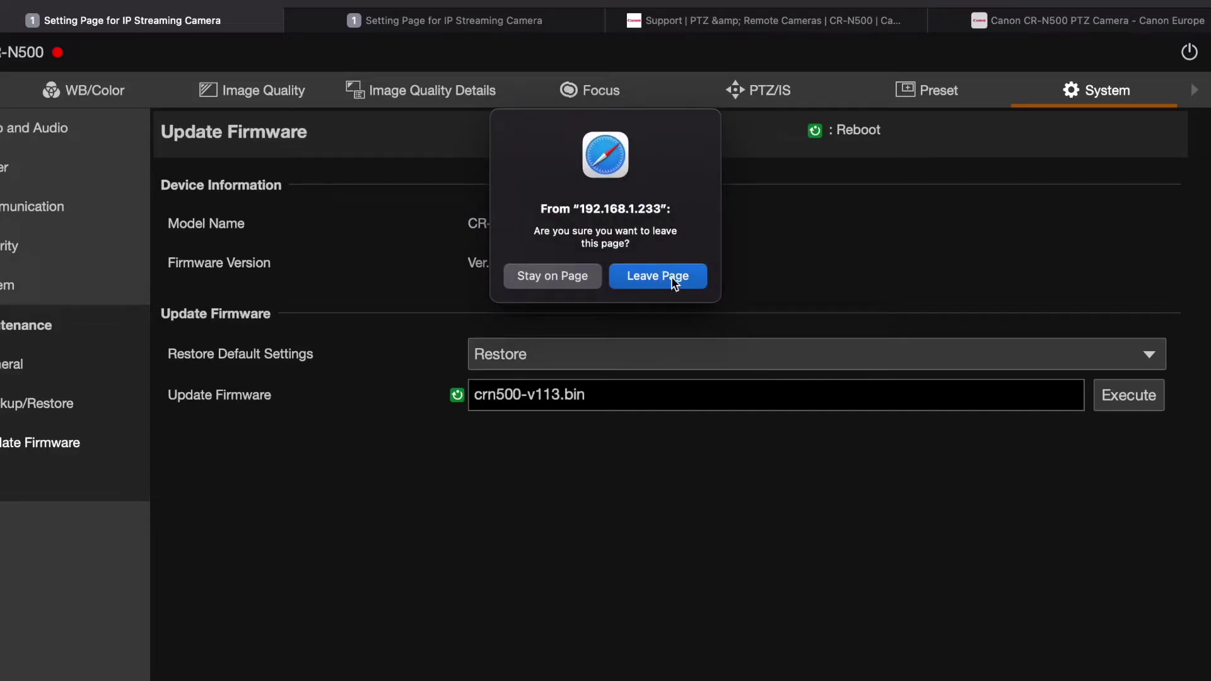
click(674, 282)
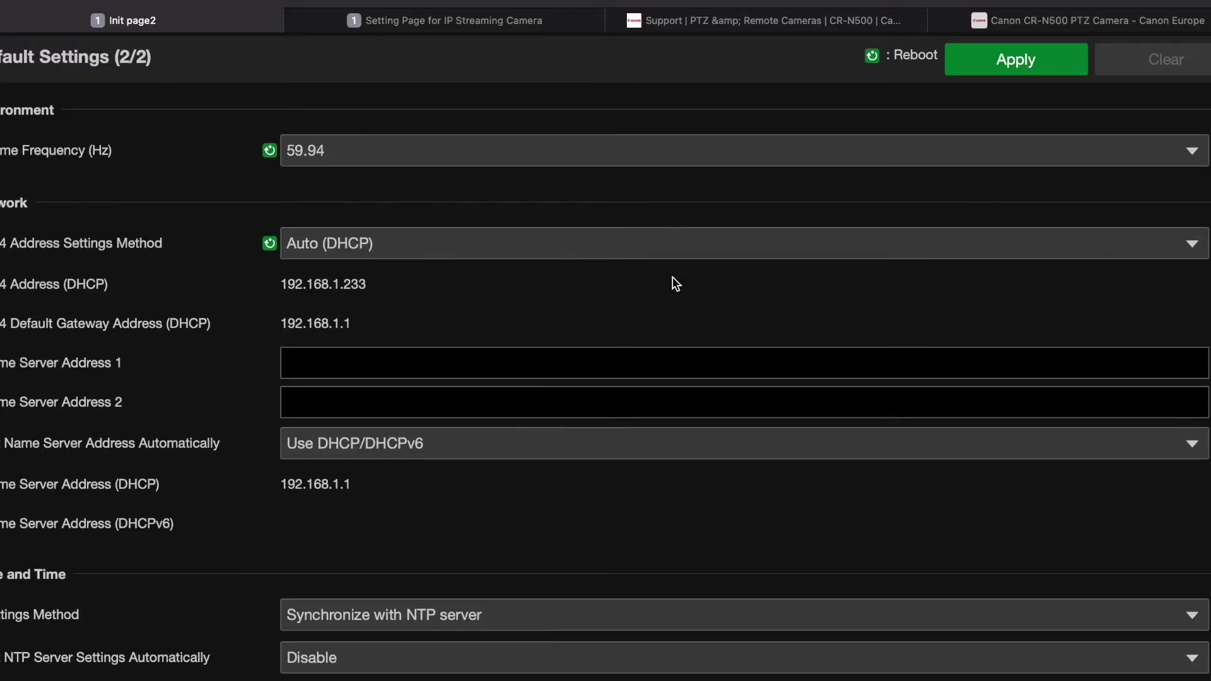
click(656, 158)
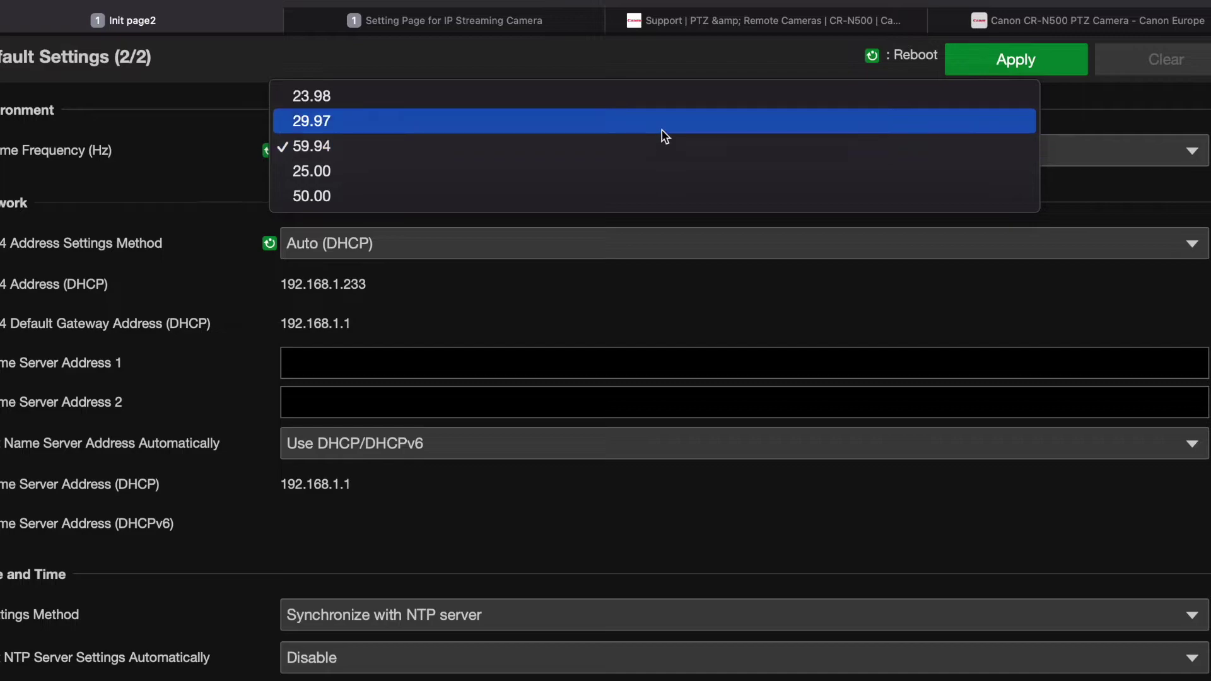
click(660, 130)
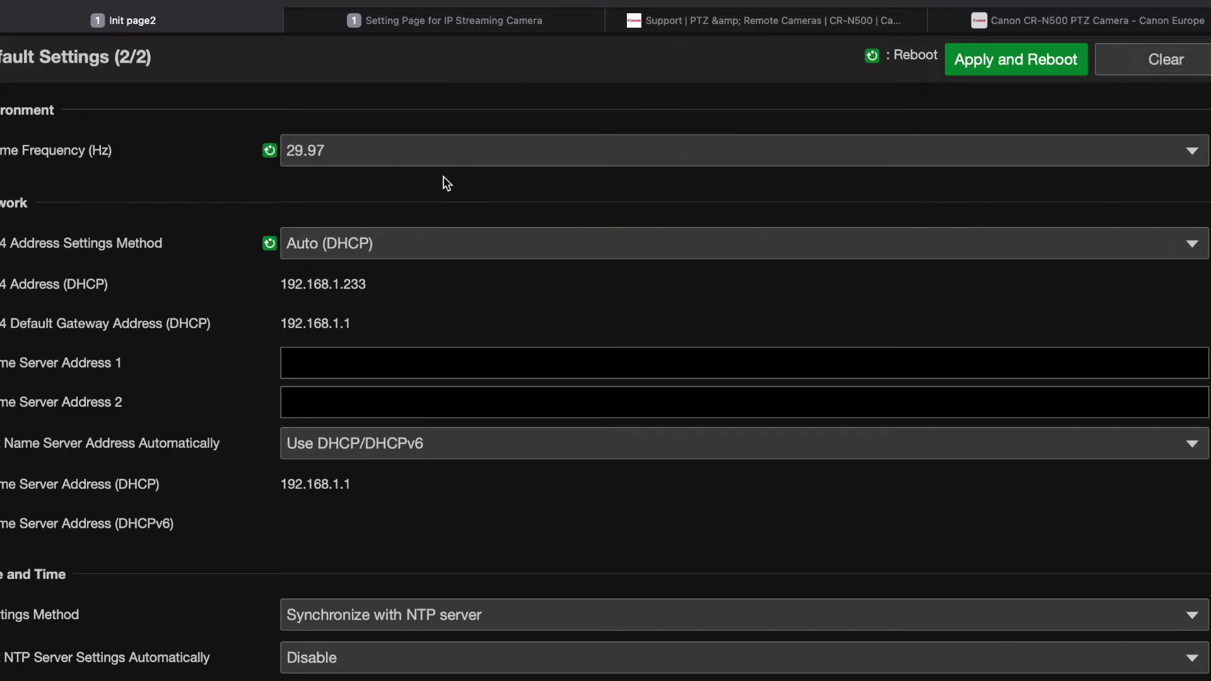
click(1034, 62)
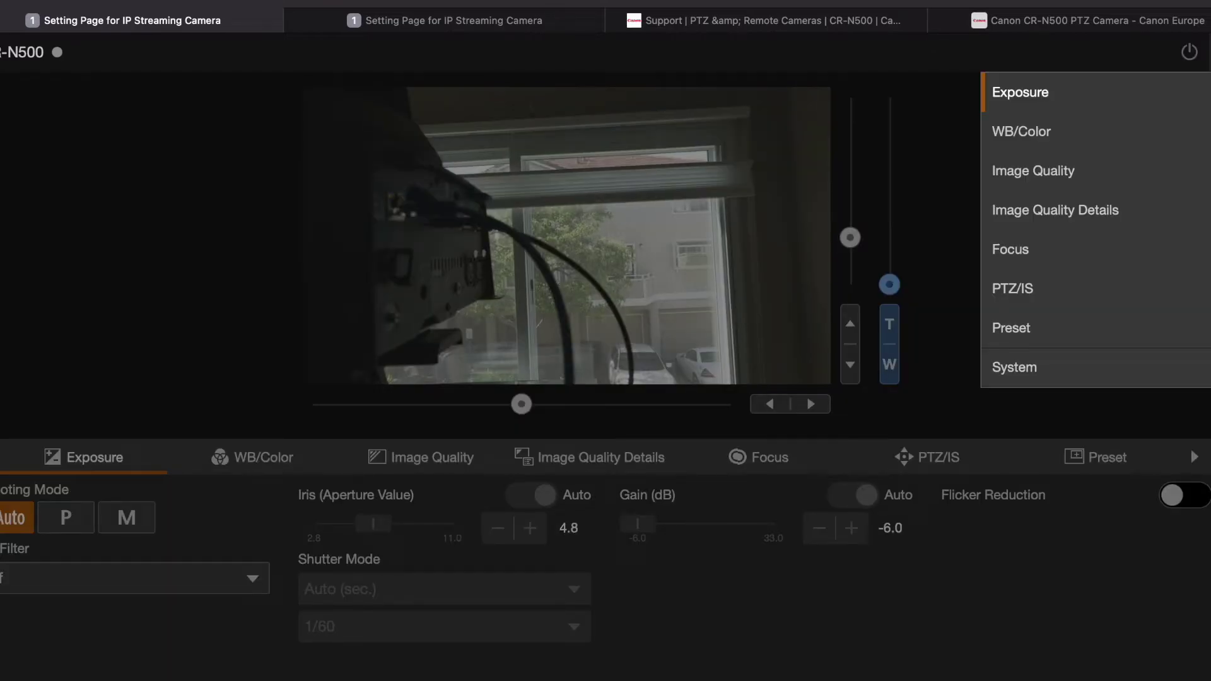
Step: Change System > Video and Audio > HDMI/SDI output from 1920x1080 to 3840x2160/29.97P and apply
click(1089, 372)
click(1081, 147)
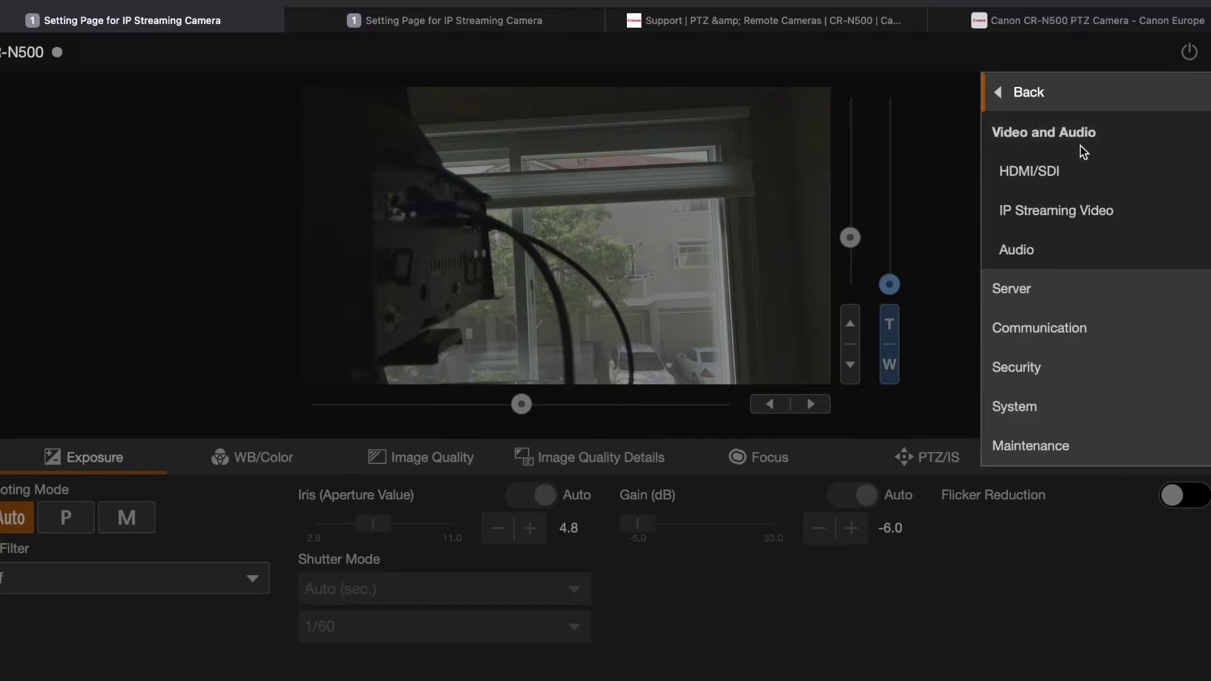
click(1072, 175)
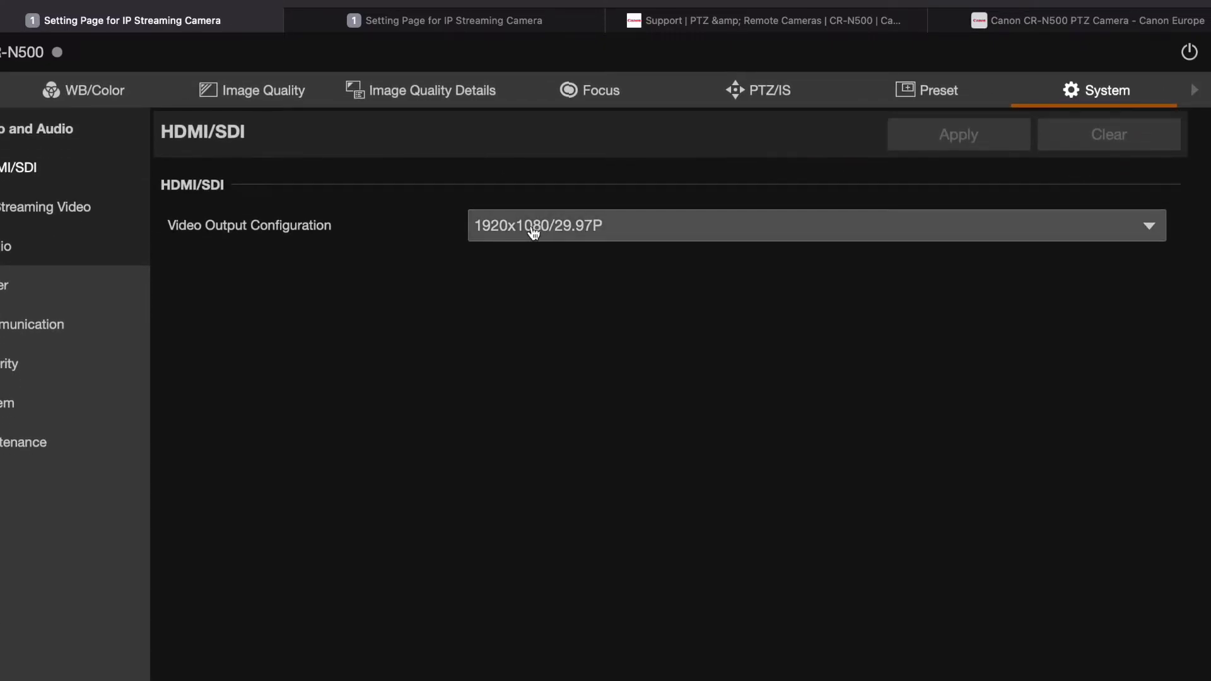
click(532, 227)
click(518, 246)
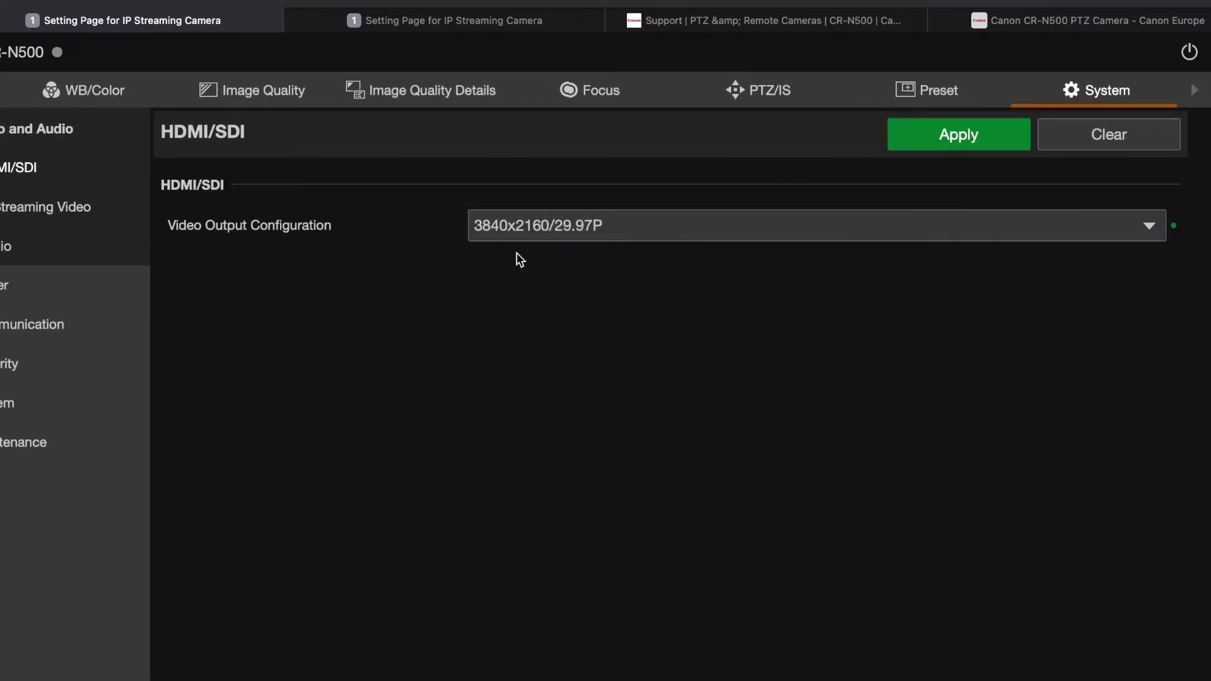
click(957, 136)
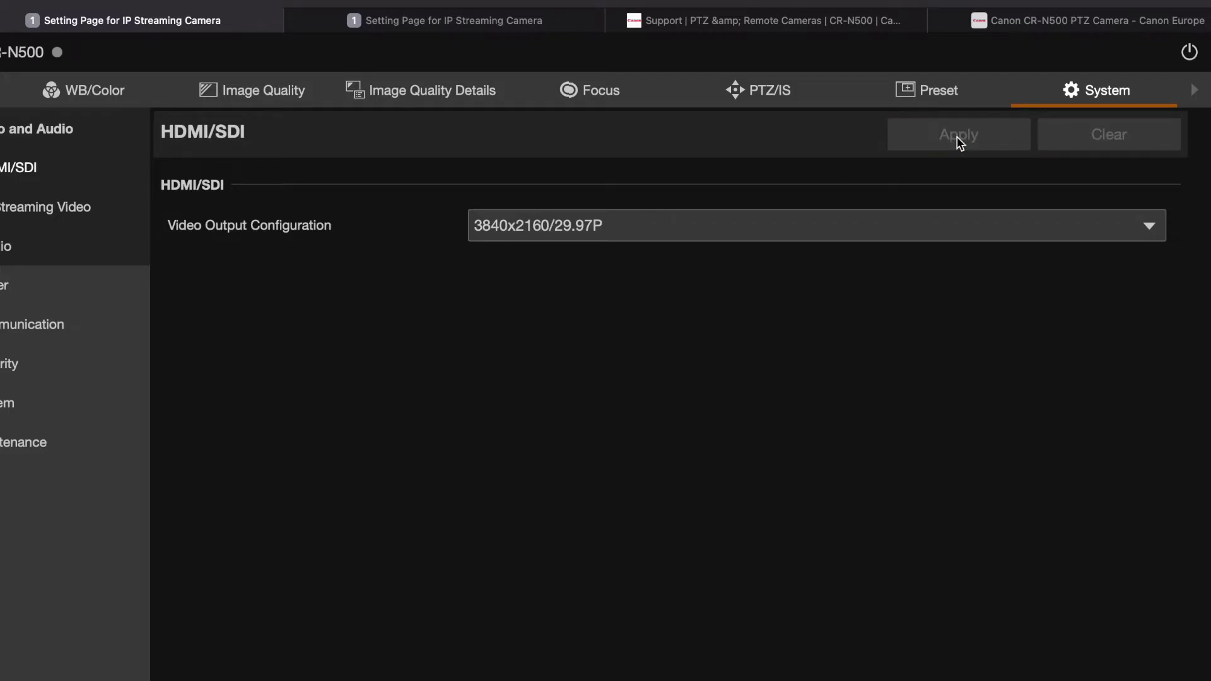
Step: In Audio settings, apply the MIC Terminal/MIC (MIC Power On) input mode
click(50, 259)
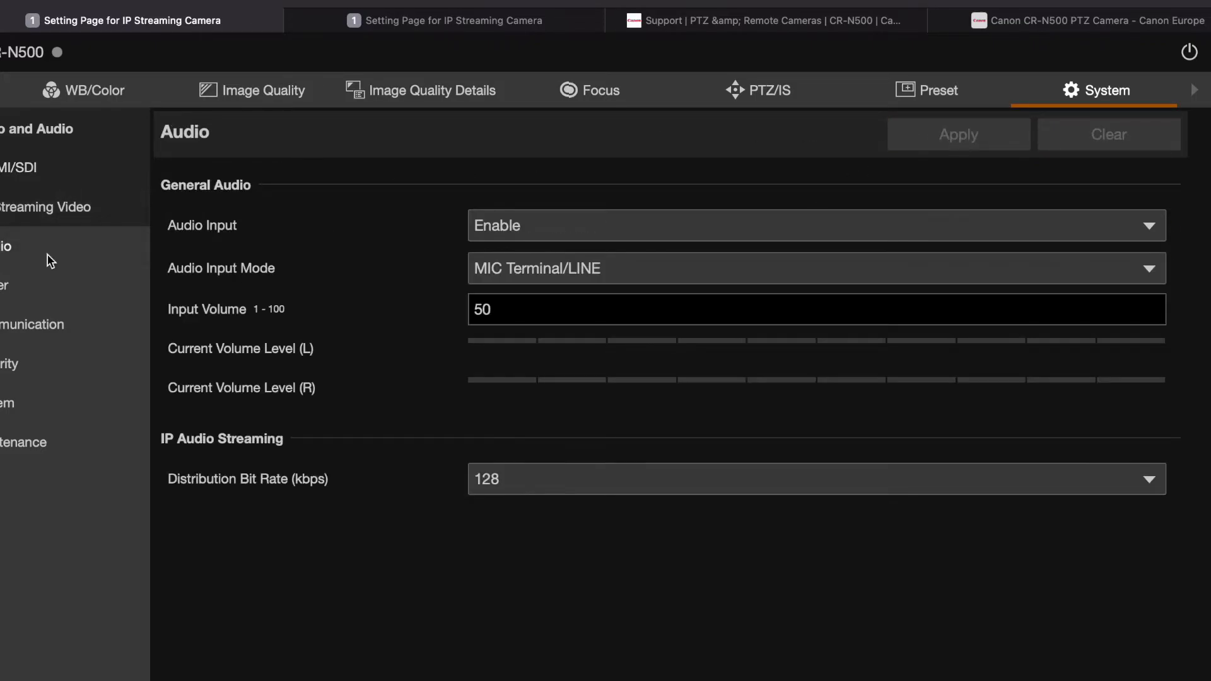
click(550, 270)
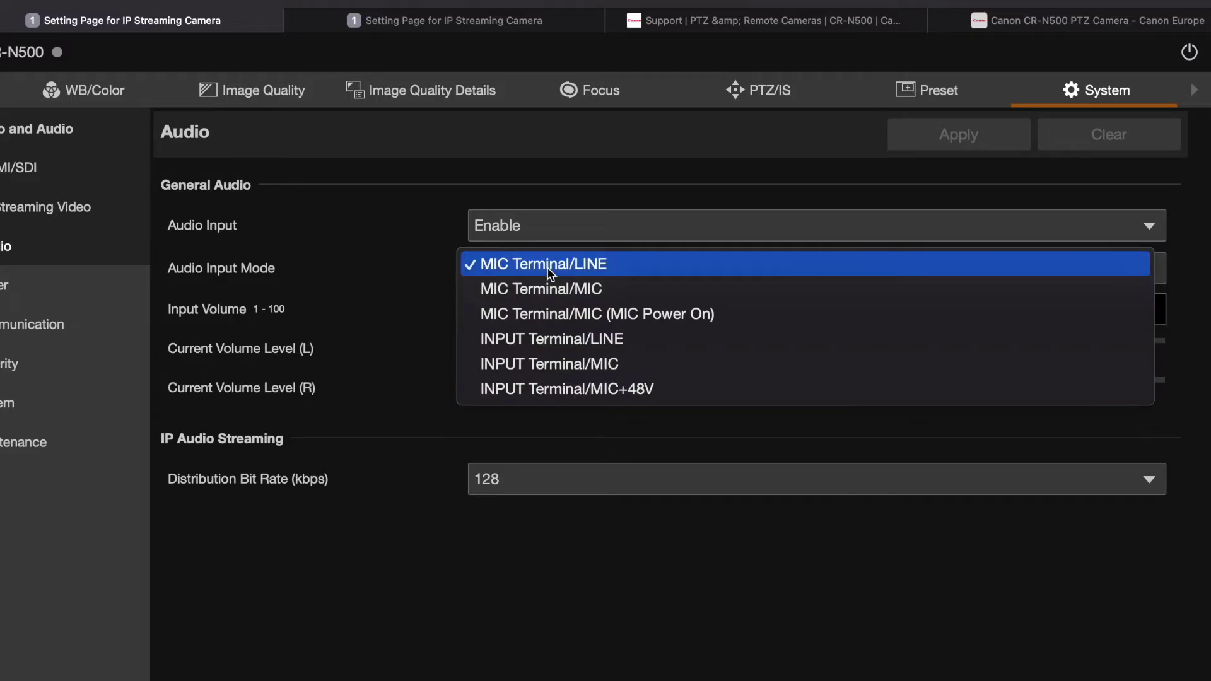
click(536, 315)
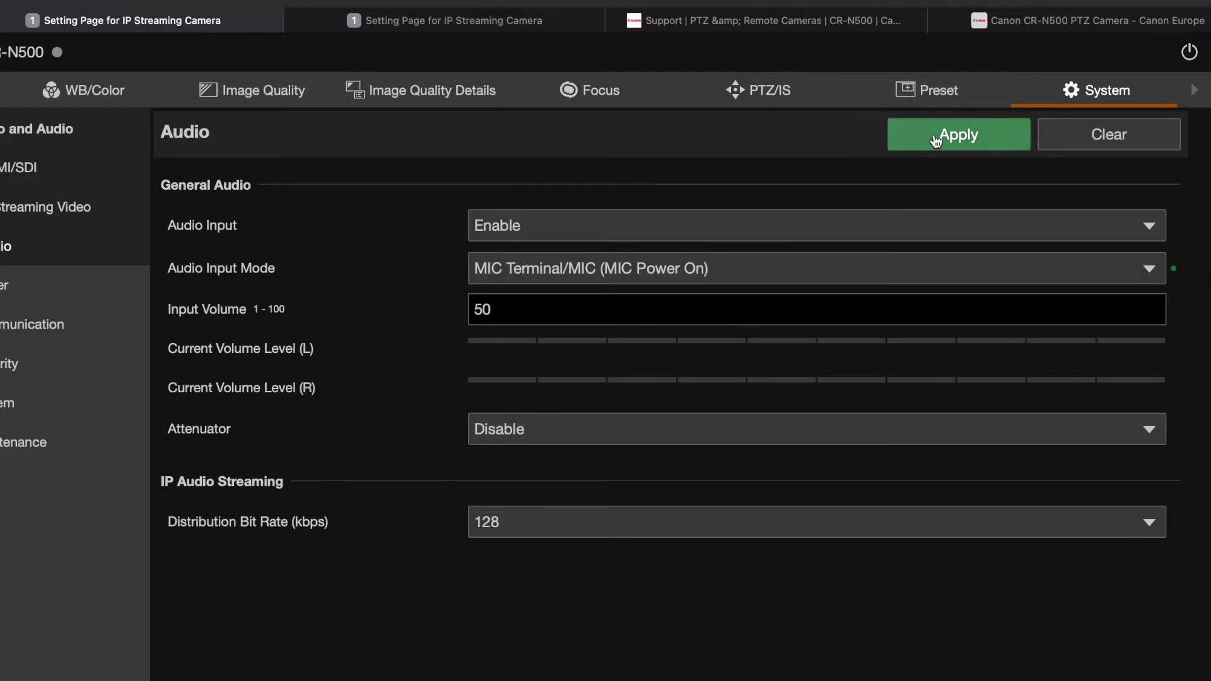
click(935, 140)
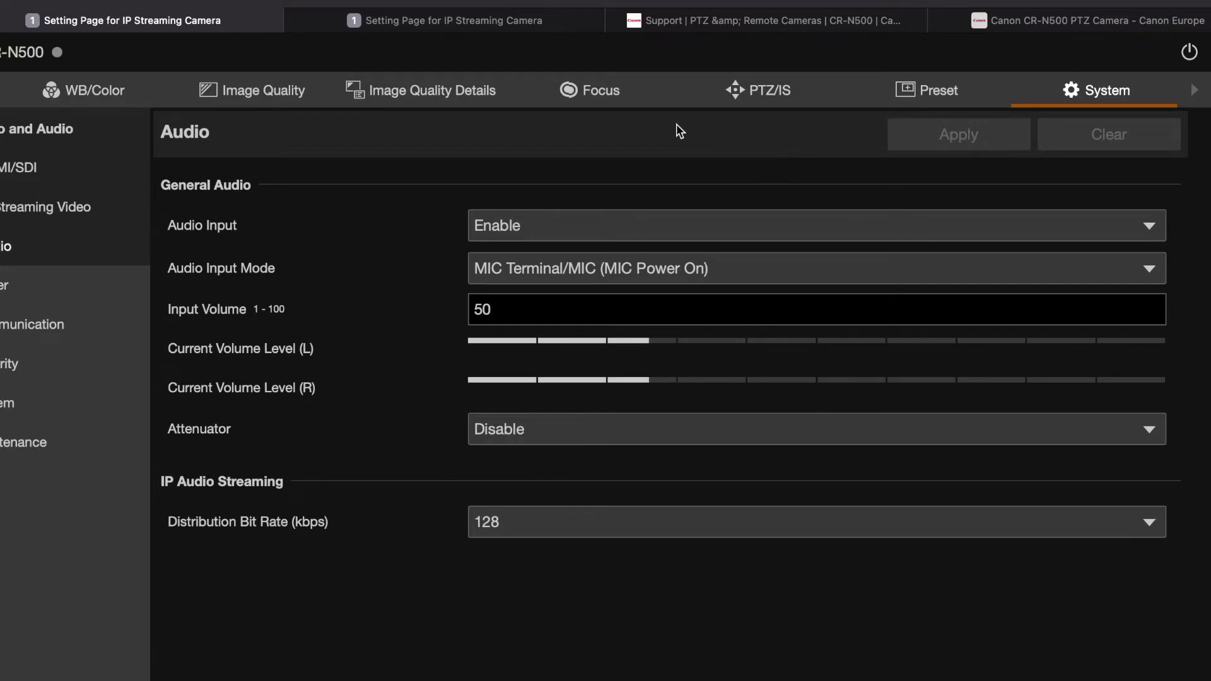
Step: Bring ATEM Software Control forward to view its audio mixer with Mic 1 at -14.00 dB
mouse_move(4, 145)
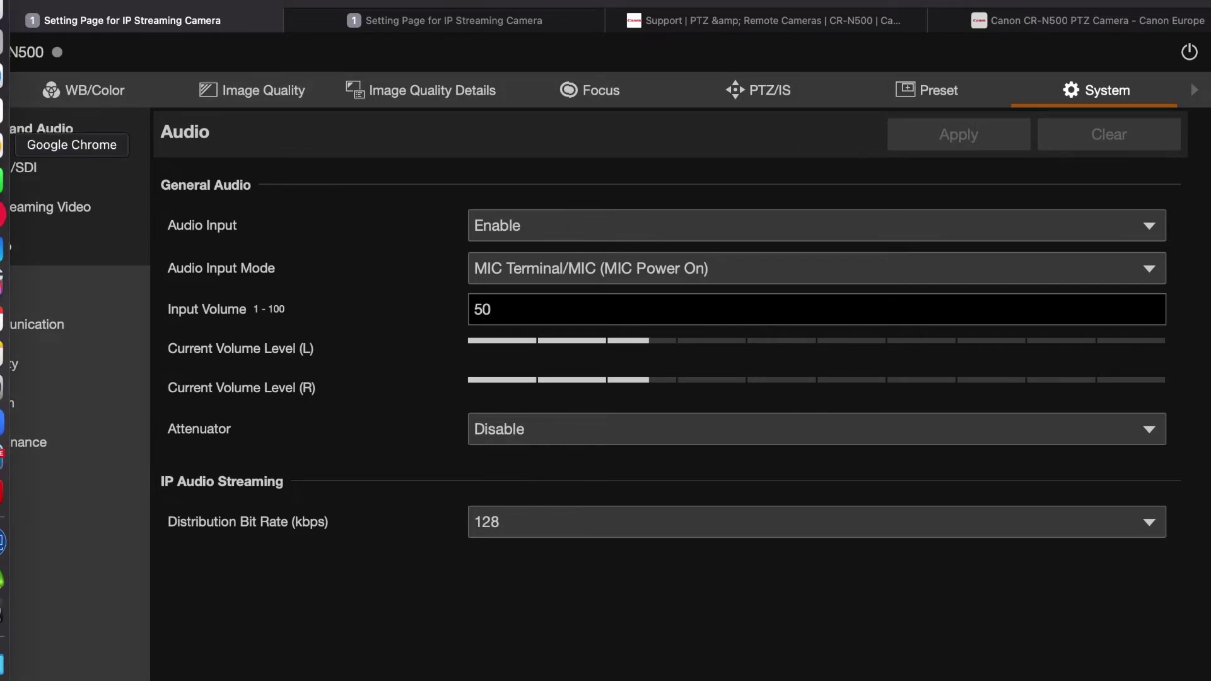
click(3, 491)
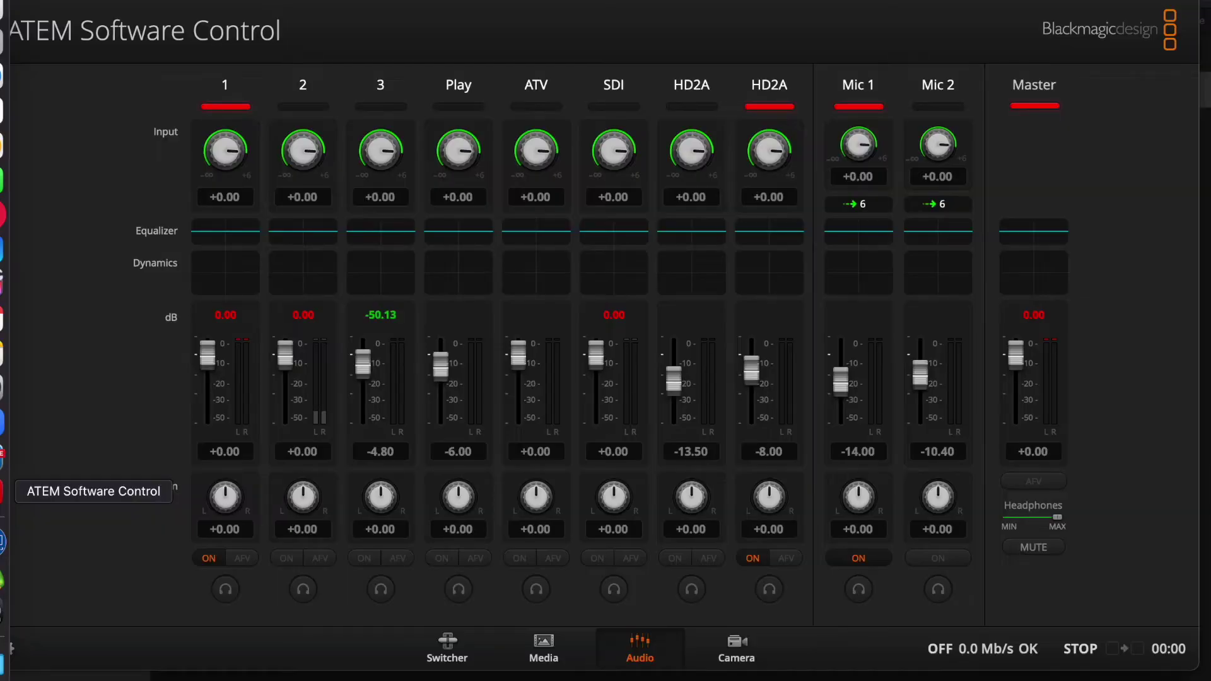